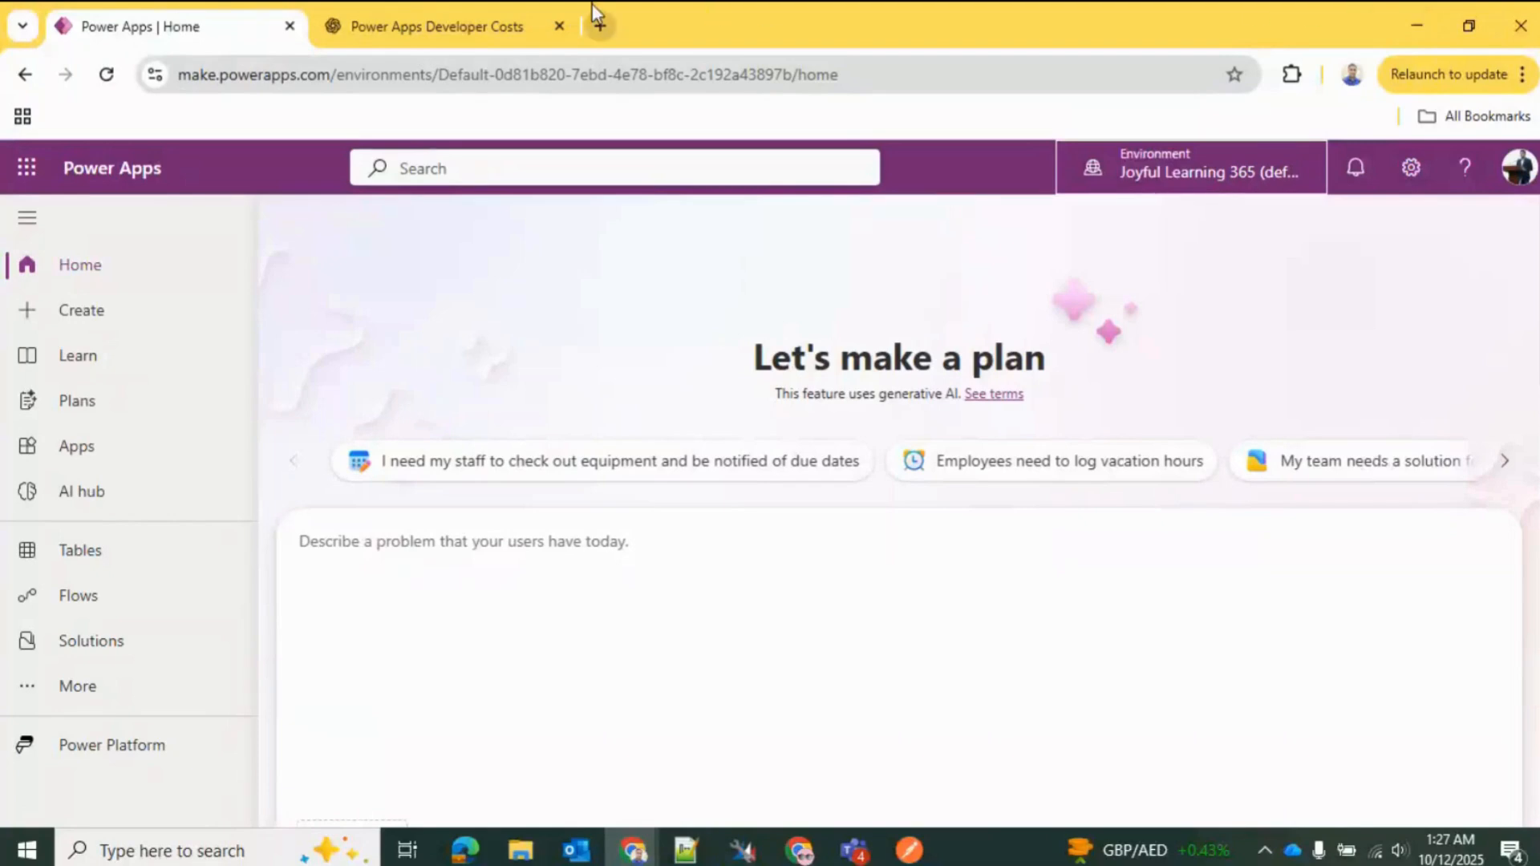
Step: Close the Power Apps Developer Costs page and review the environments available for building apps with Dataverse
{"action": "left_click", "coordinate": [560, 25]}
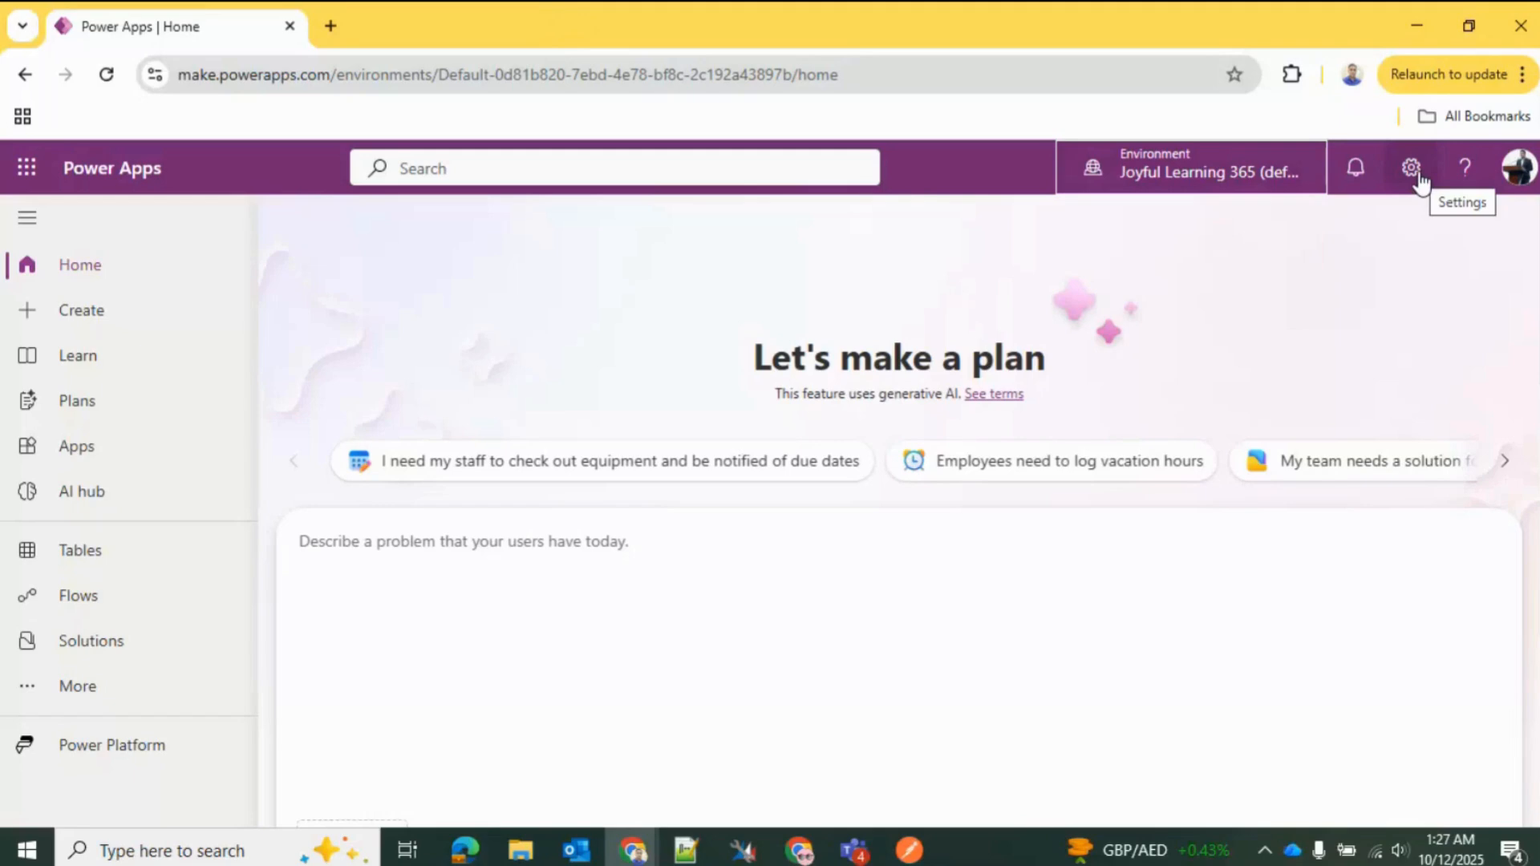
{"action": "left_click", "coordinate": [1149, 184]}
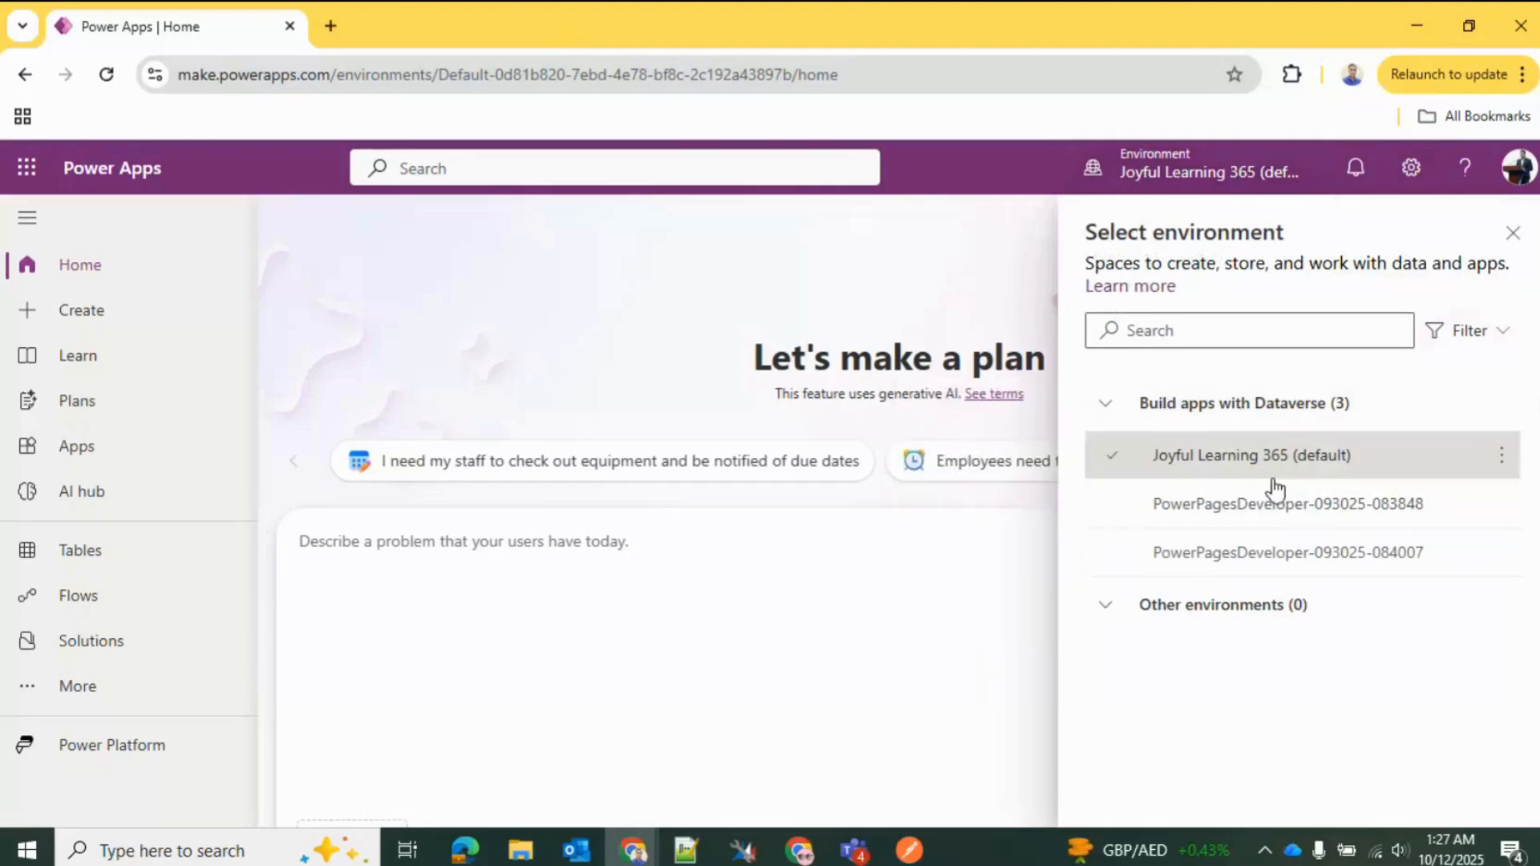
{"action": "mouse_move", "coordinate": [1278, 479]}
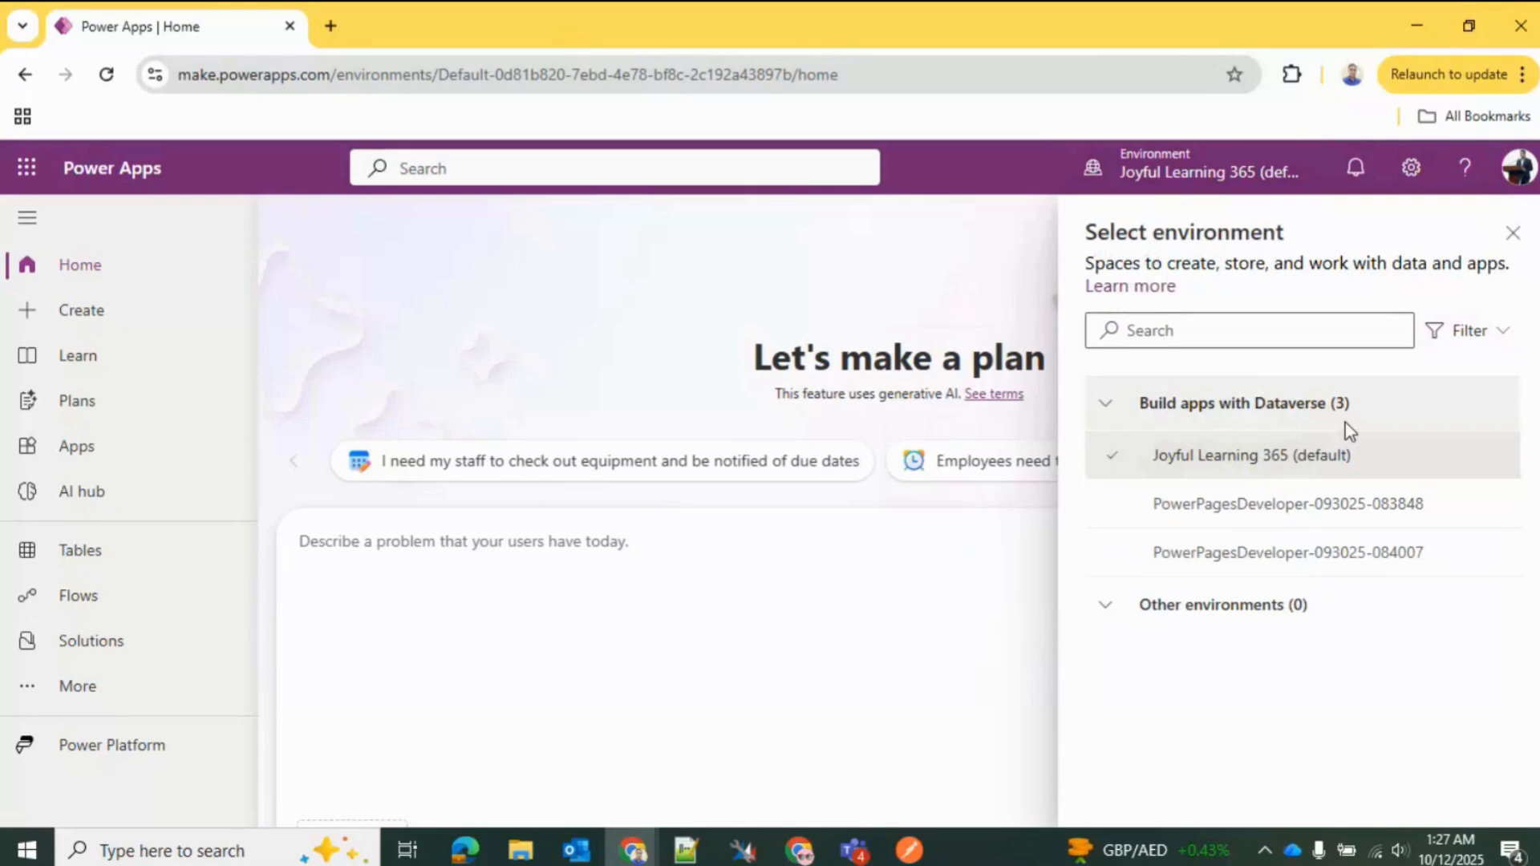
{"action": "left_click", "coordinate": [1515, 233]}
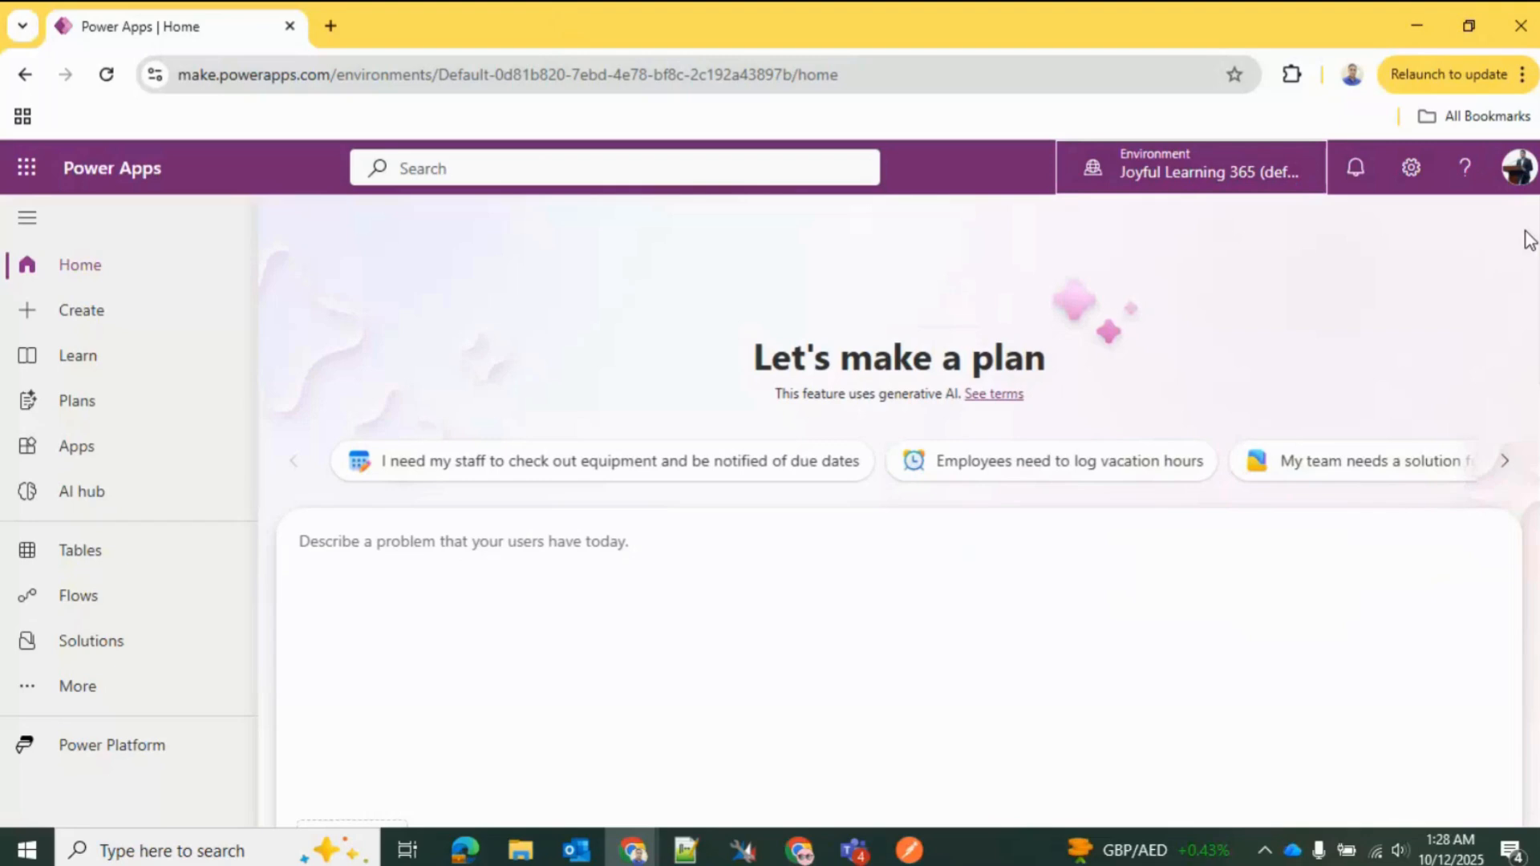
Step: Open the Power Platform admin center from the Power Apps settings and go to its environment management page
{"action": "left_click", "coordinate": [1412, 172]}
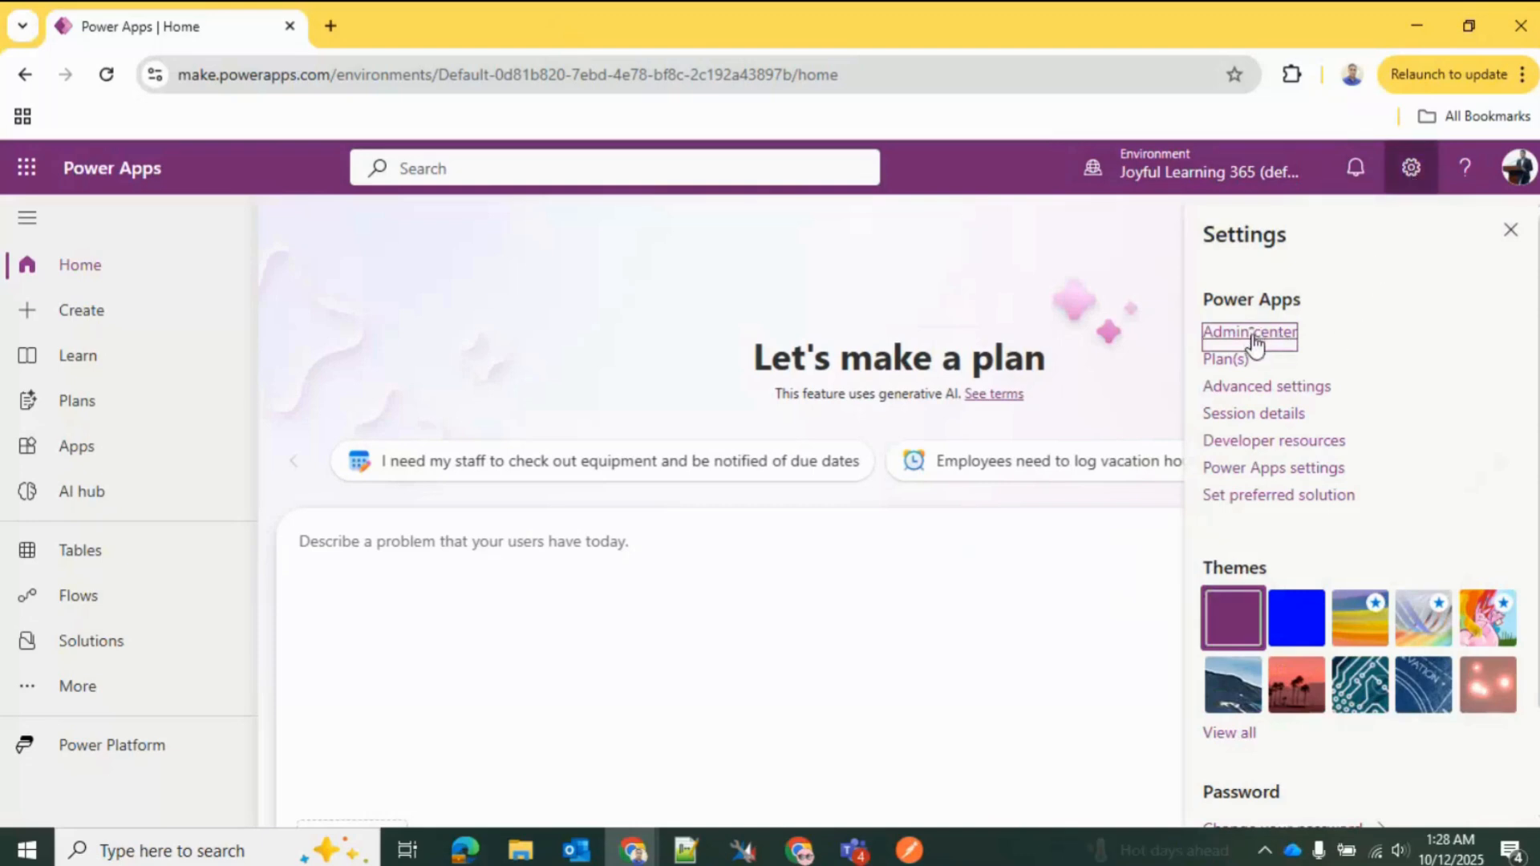
{"action": "left_click", "coordinate": [341, 79]}
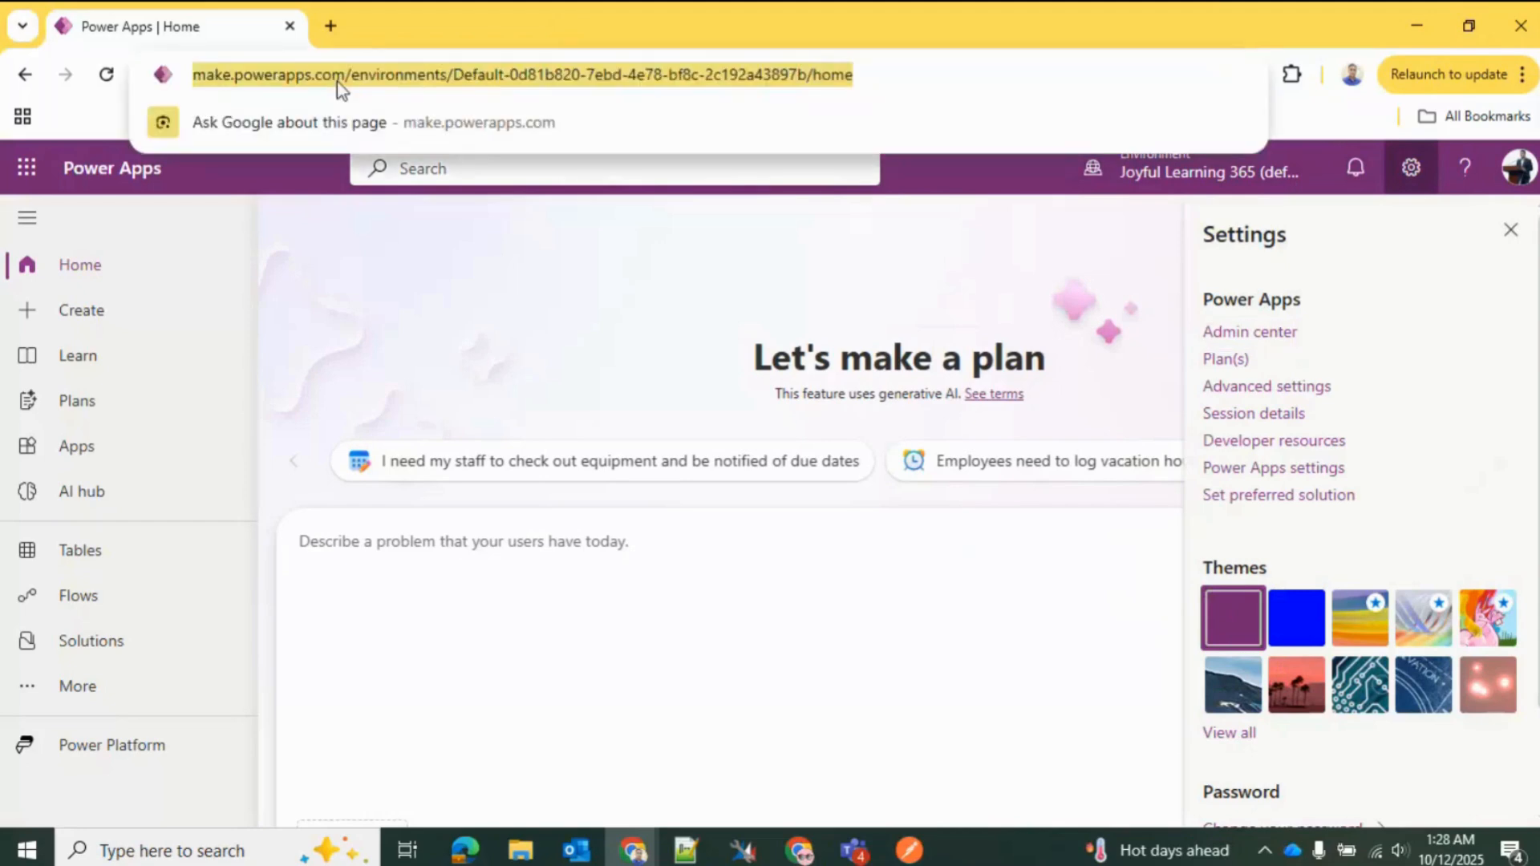
{"action": "left_click", "coordinate": [905, 294]}
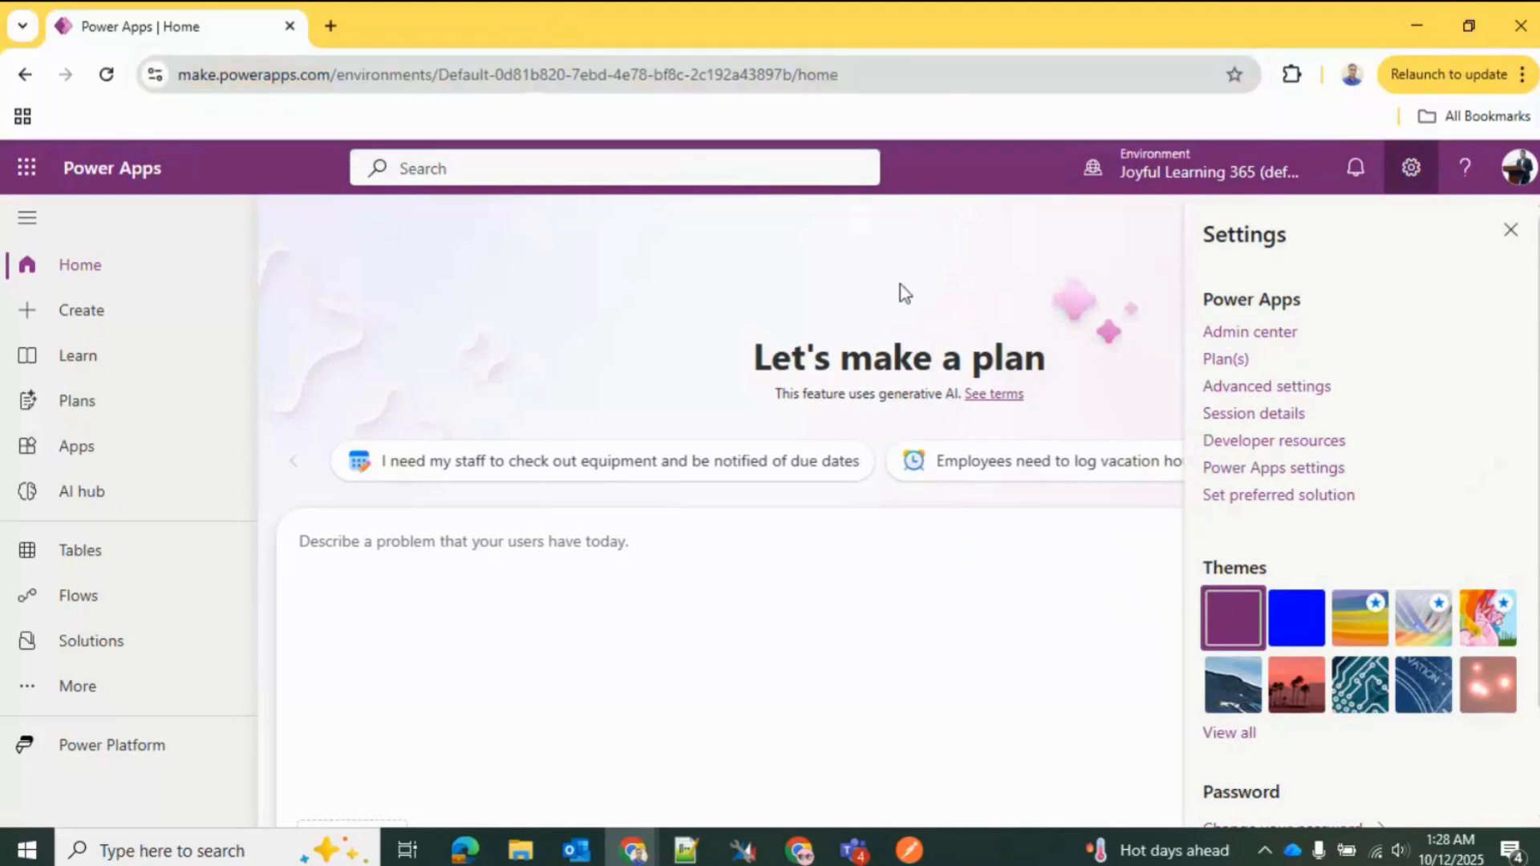
{"action": "left_click", "coordinate": [1262, 334]}
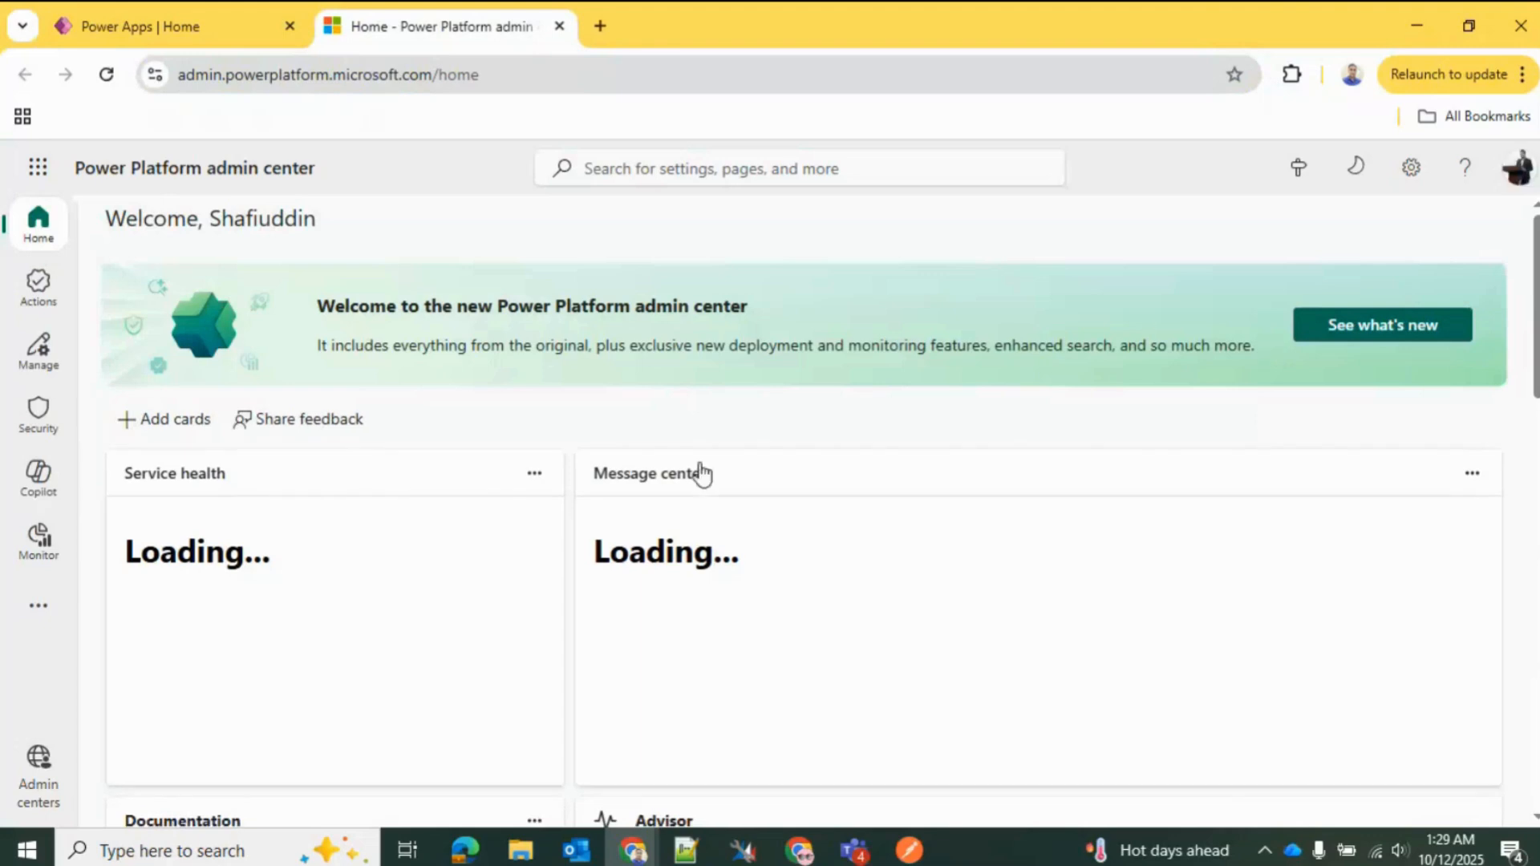
{"action": "left_click", "coordinate": [40, 608]}
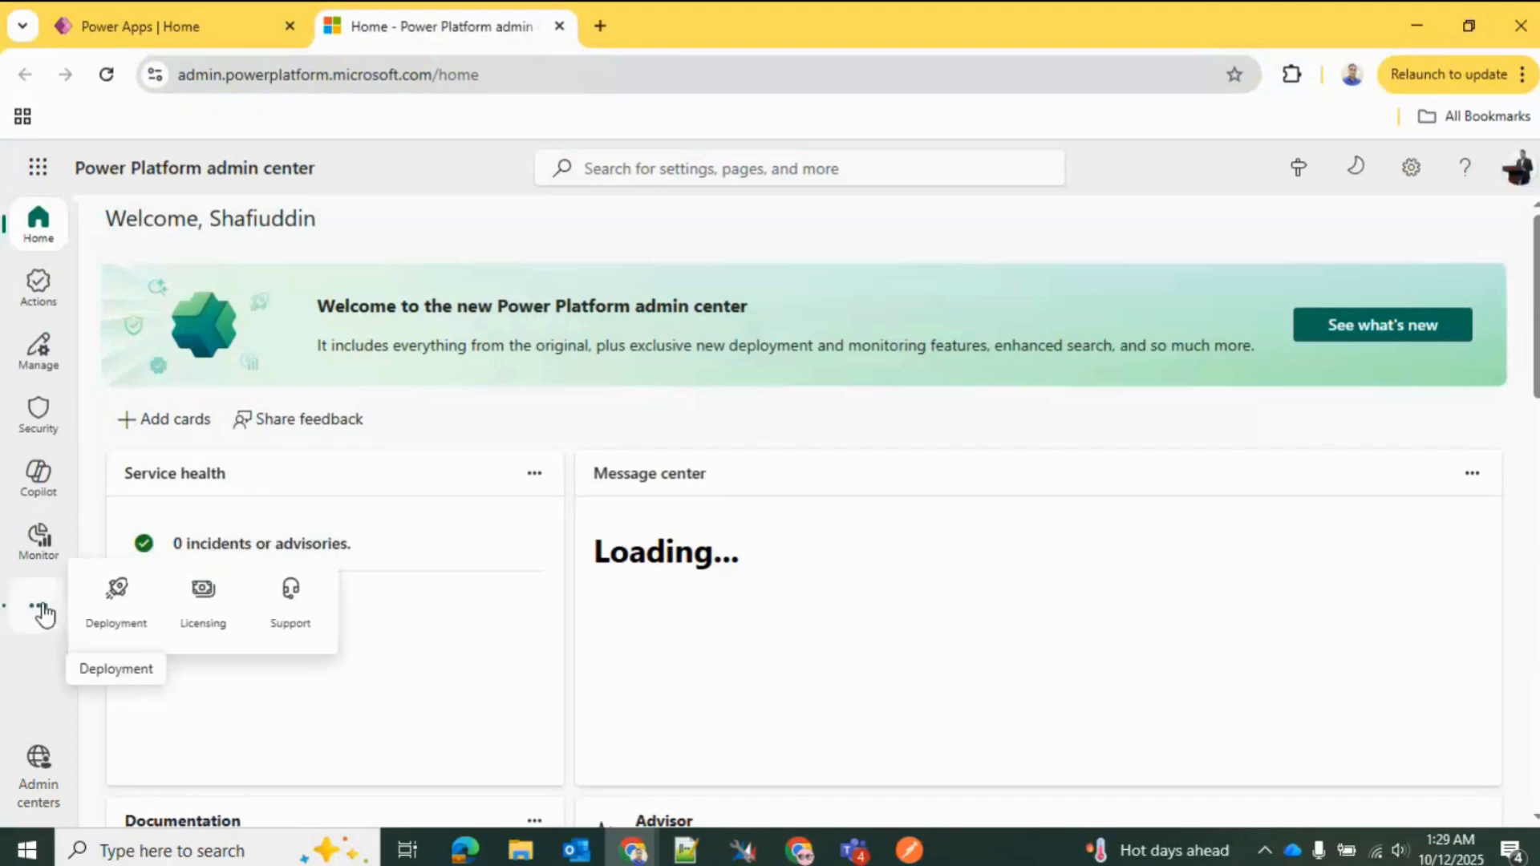
{"action": "left_click", "coordinate": [44, 370]}
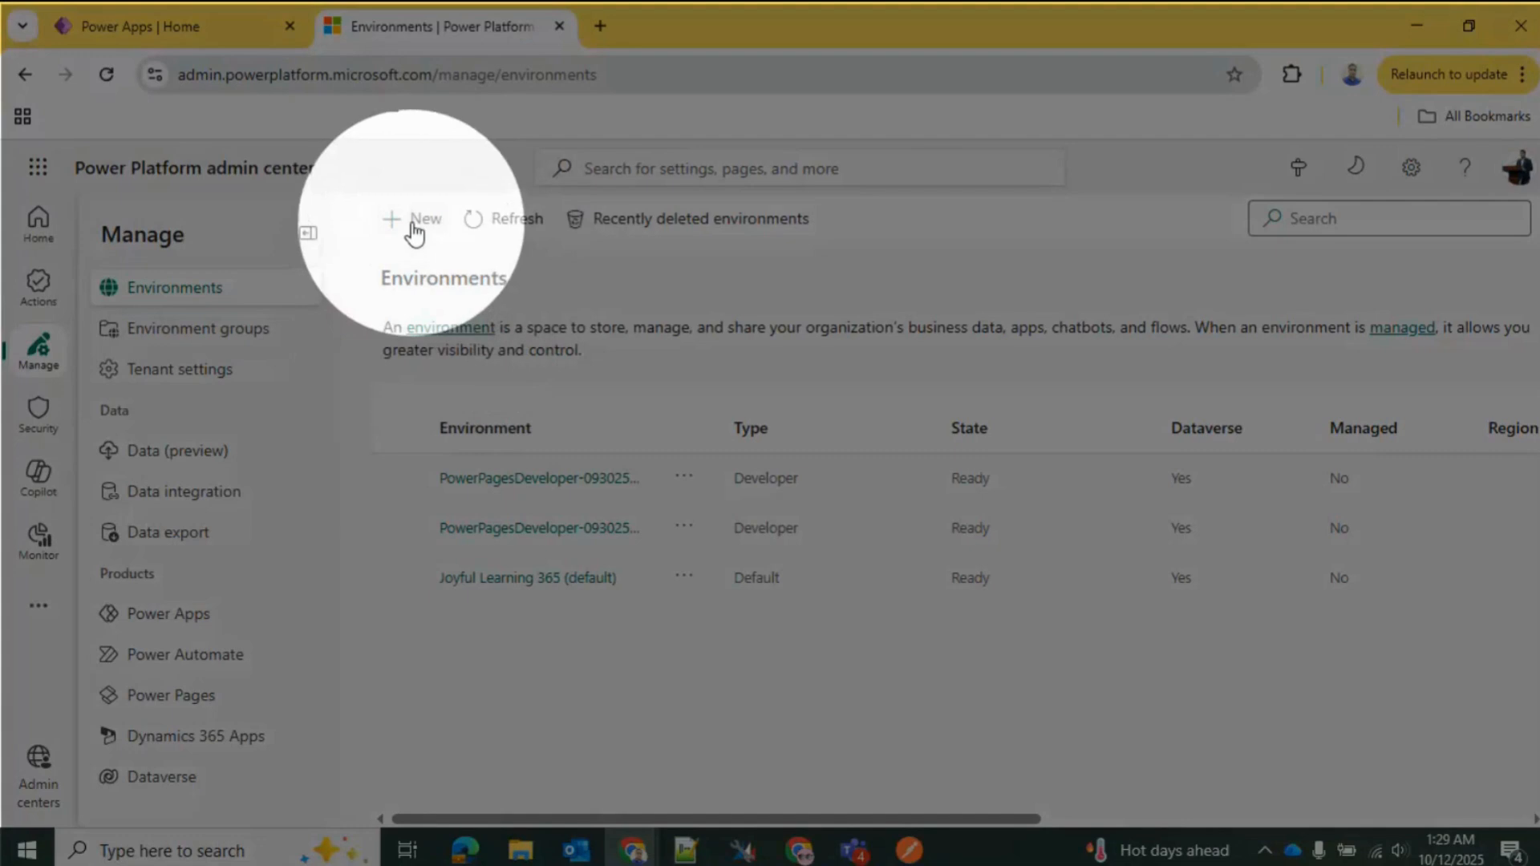
Step: Start a new environment and name it with the owner's first name followed by "Developer"
{"action": "left_click", "coordinate": [413, 229]}
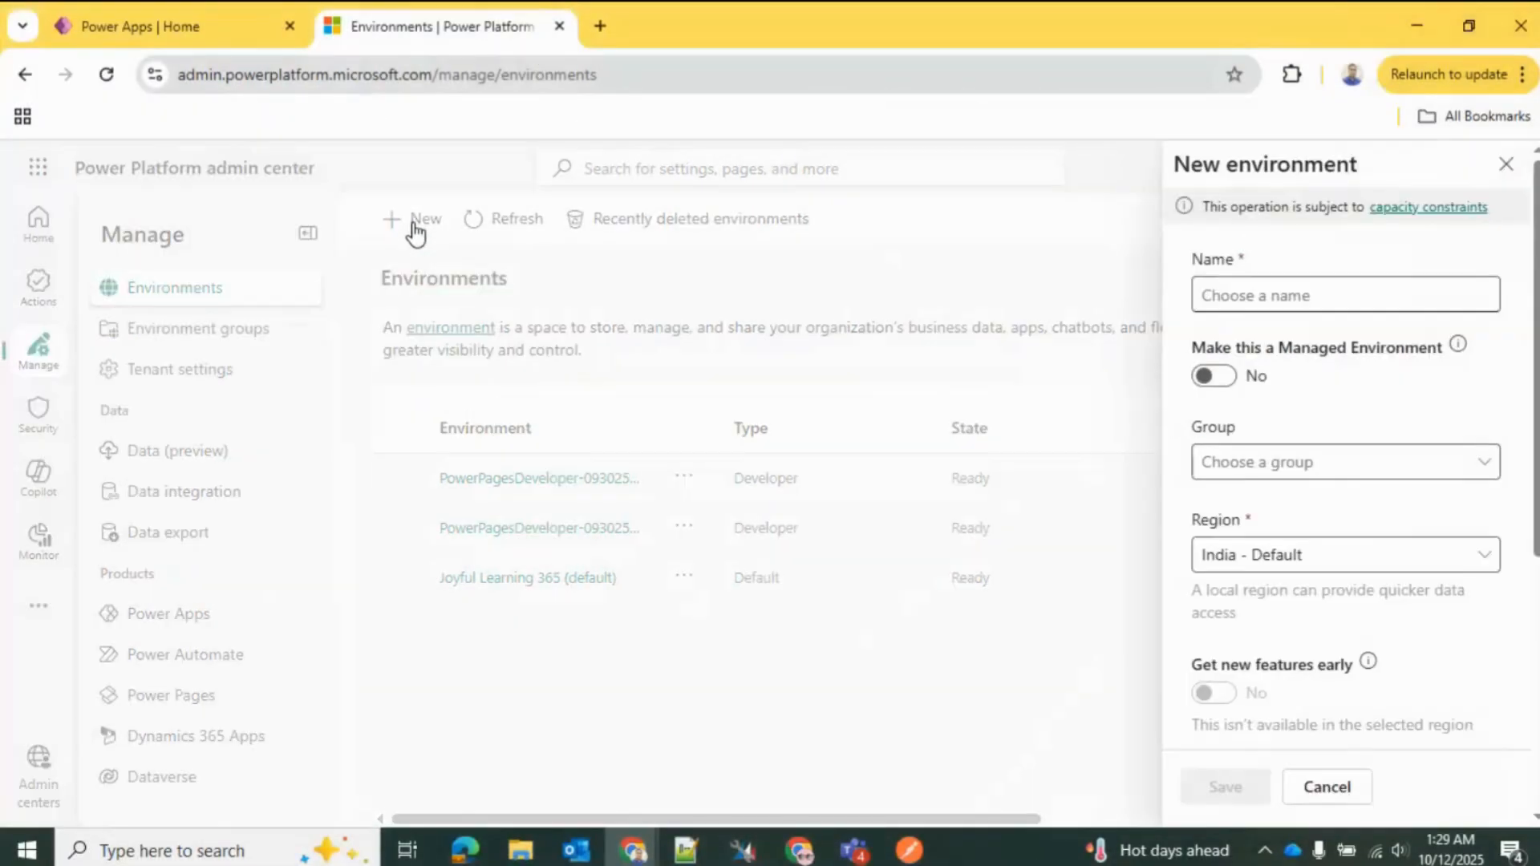
{"action": "left_click", "coordinate": [1326, 296]}
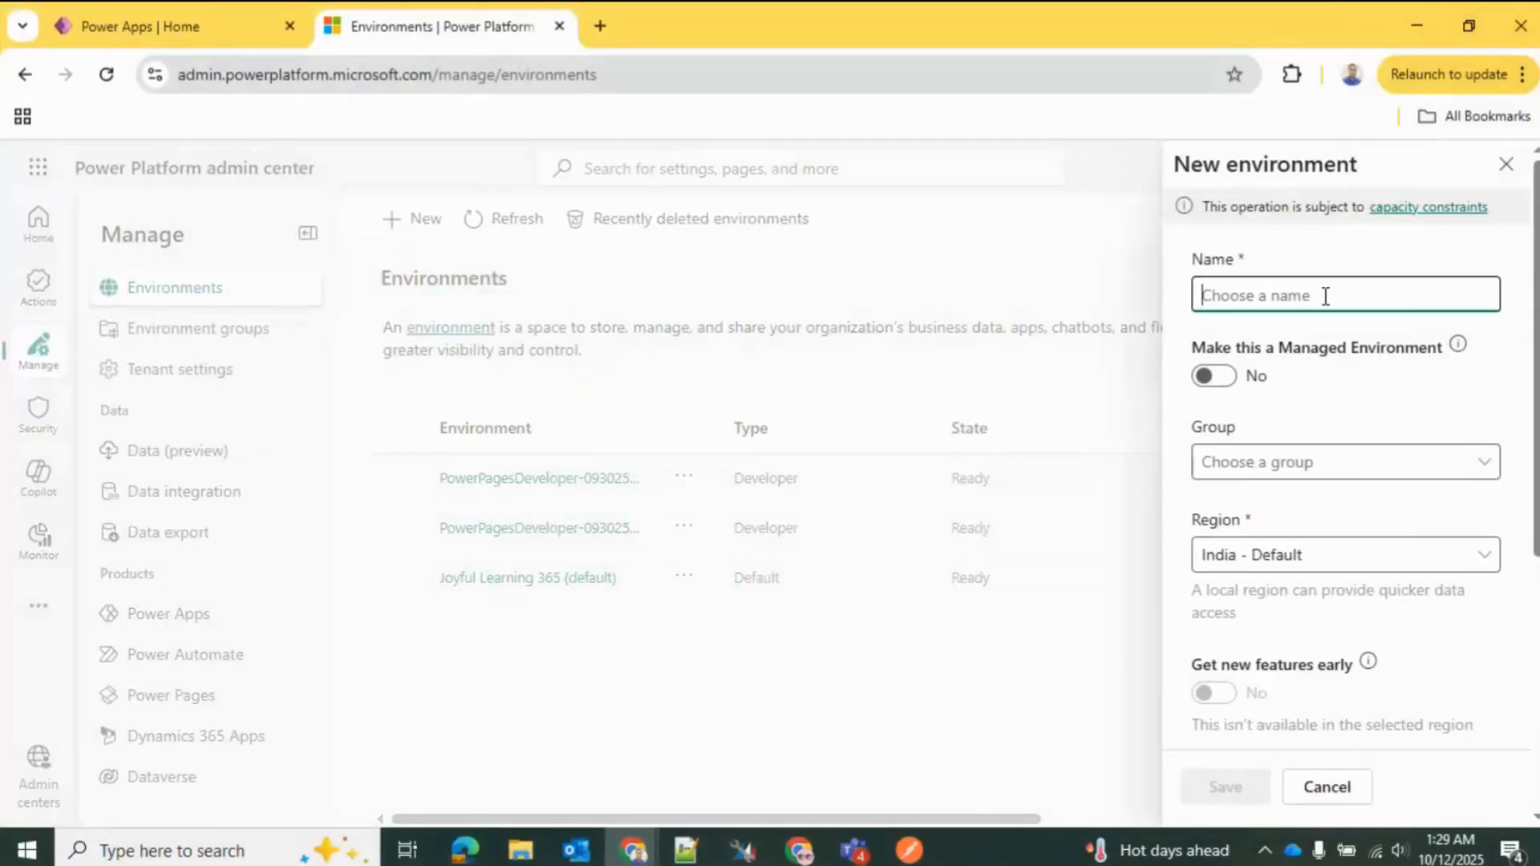
{"action": "type", "text": "Sha"}
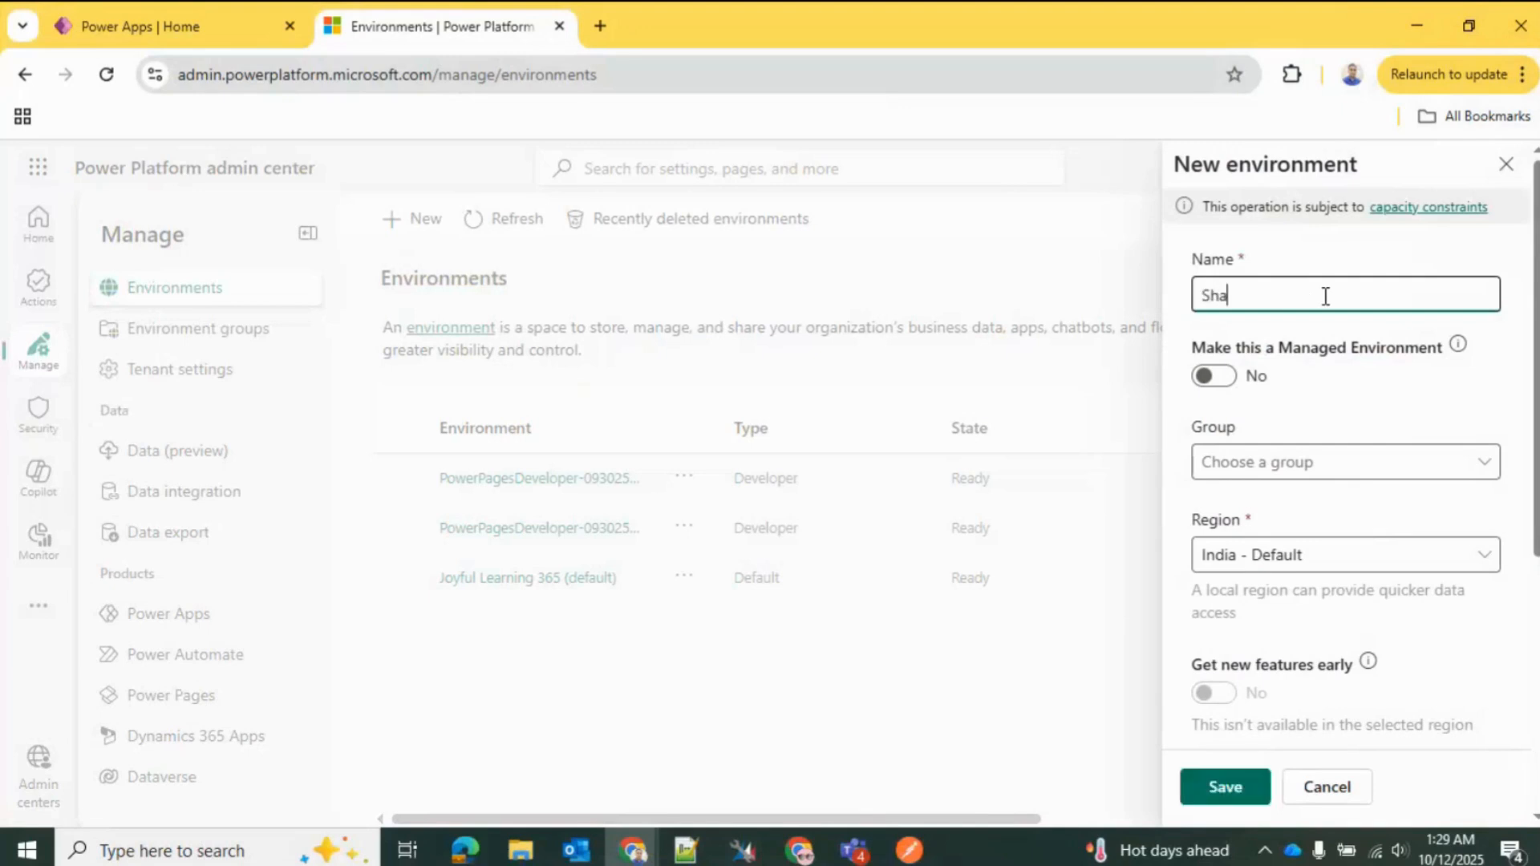
{"action": "type", "text": "fiuddin D"}
{"action": "type", "text": "ev"}
{"action": "type", "text": "loper Env"}
{"action": "key", "text": "BackSpace"}
{"action": "key", "text": "BackSpace"}
{"action": "key", "text": "BackSpace"}
{"action": "key", "text": "BackSpace"}
{"action": "key", "text": "BackSpace"}
{"action": "key", "text": "BackSpace"}
{"action": "key", "text": "BackSpace"}
{"action": "key", "text": "BackSpace"}
{"action": "type", "text": "oper"}
{"action": "right_click", "coordinate": [1326, 296]}
{"action": "left_click", "coordinate": [1192, 325]}
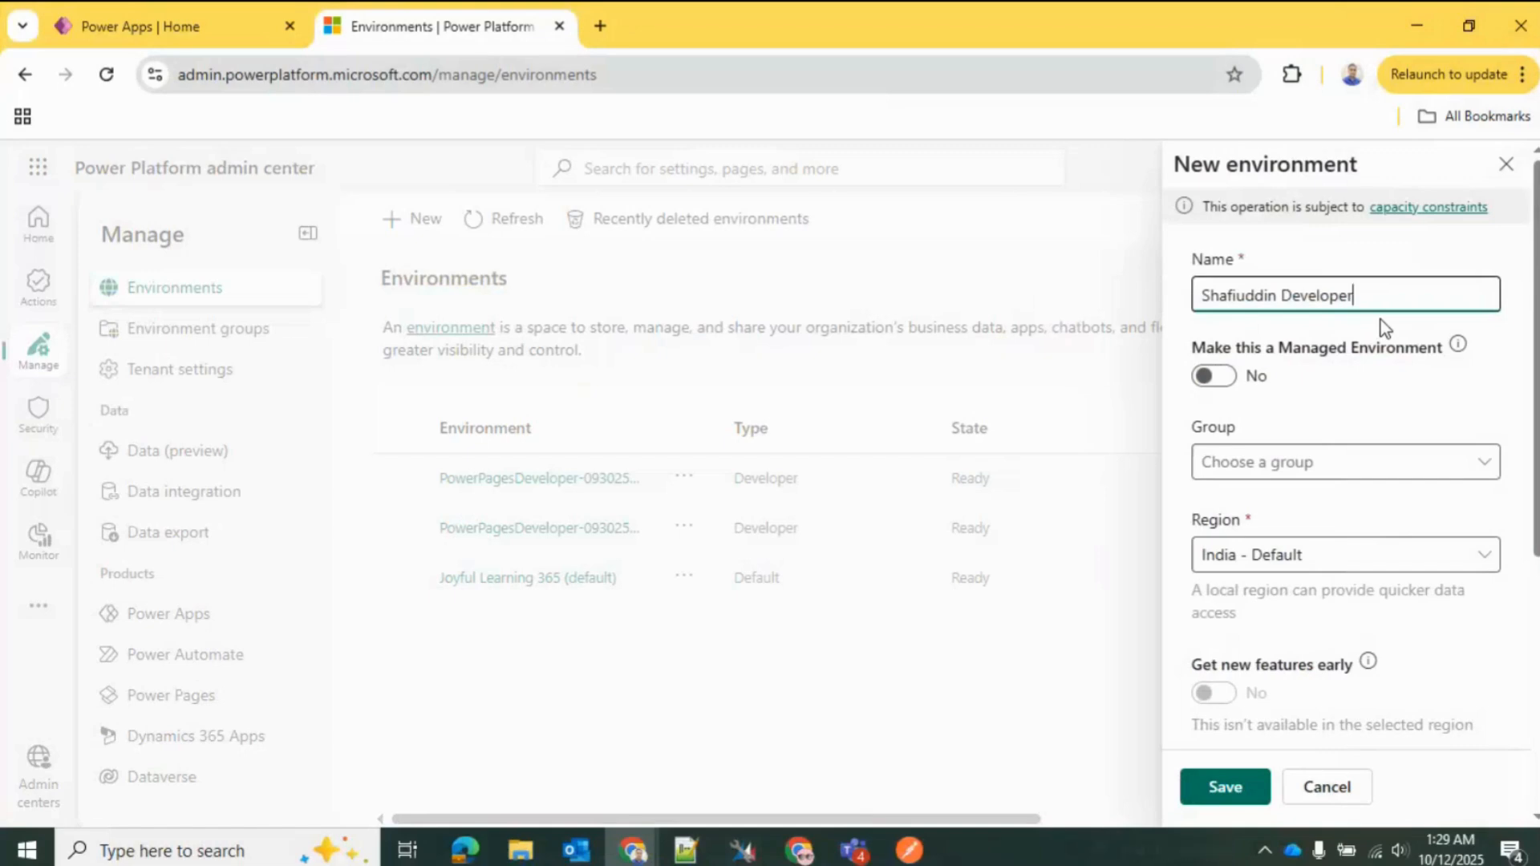
Step: Set the new environment's group to None and its region to United States
{"action": "left_click", "coordinate": [1386, 461]}
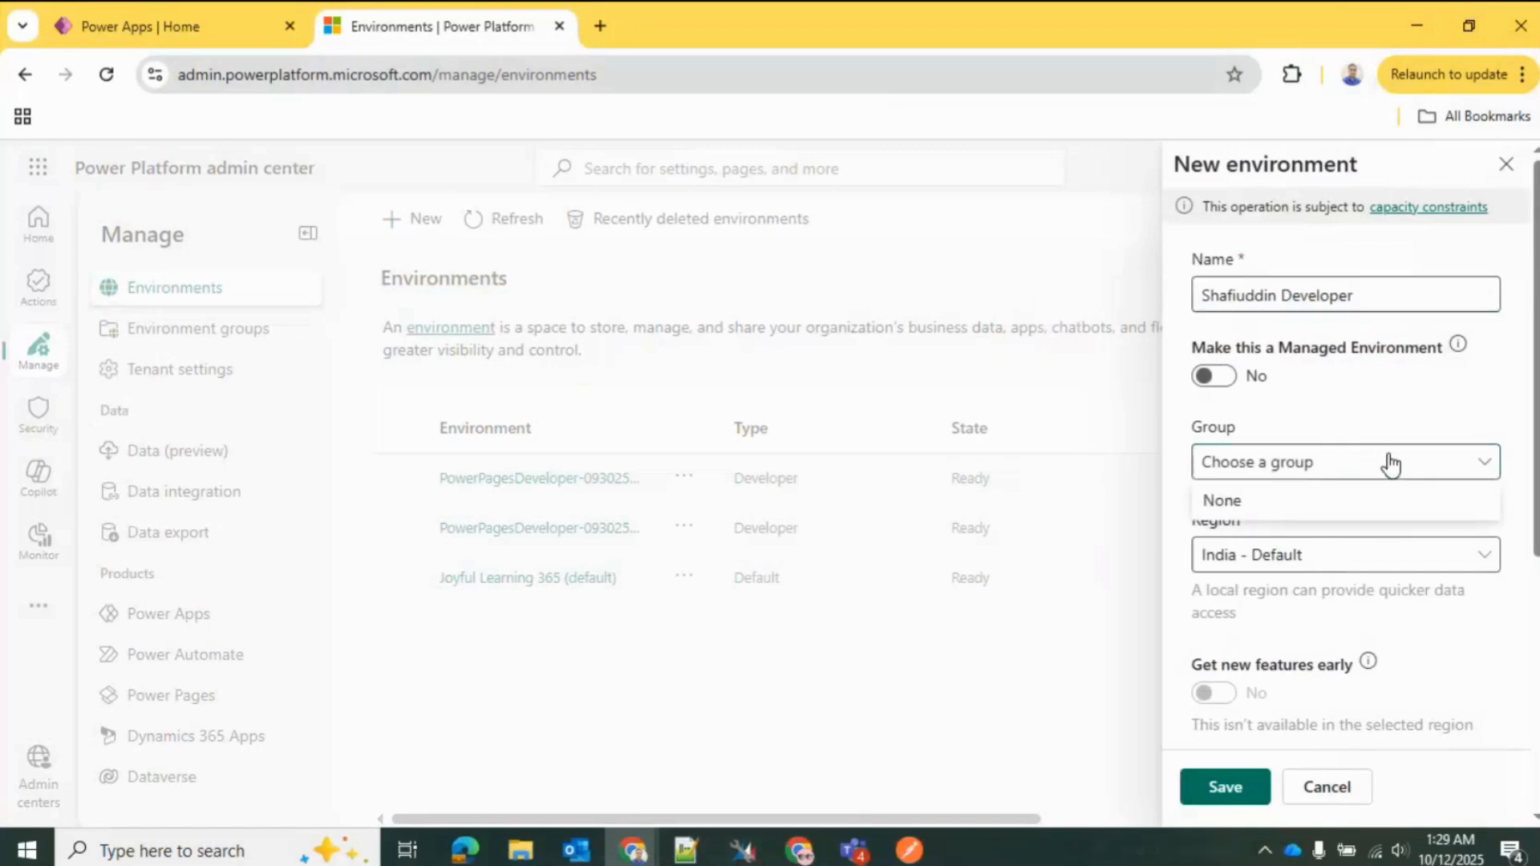
{"action": "left_click", "coordinate": [1375, 504]}
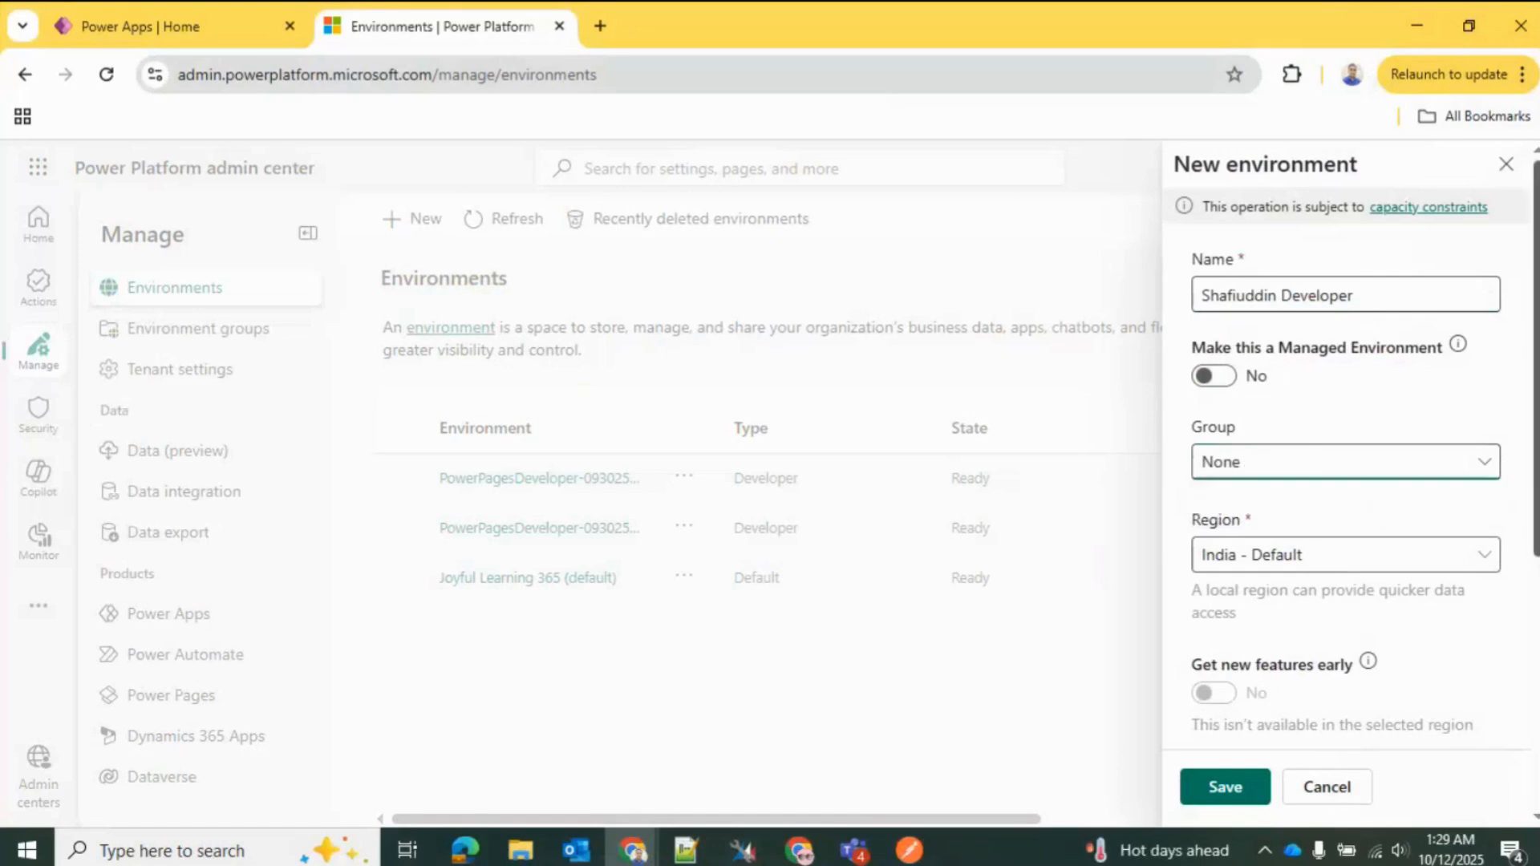
{"action": "scroll", "coordinate": [1375, 504], "scroll_direction": "down", "scroll_amount": 2}
{"action": "scroll", "coordinate": [1375, 503], "scroll_direction": "down", "scroll_amount": 1}
{"action": "left_click", "coordinate": [1411, 471]}
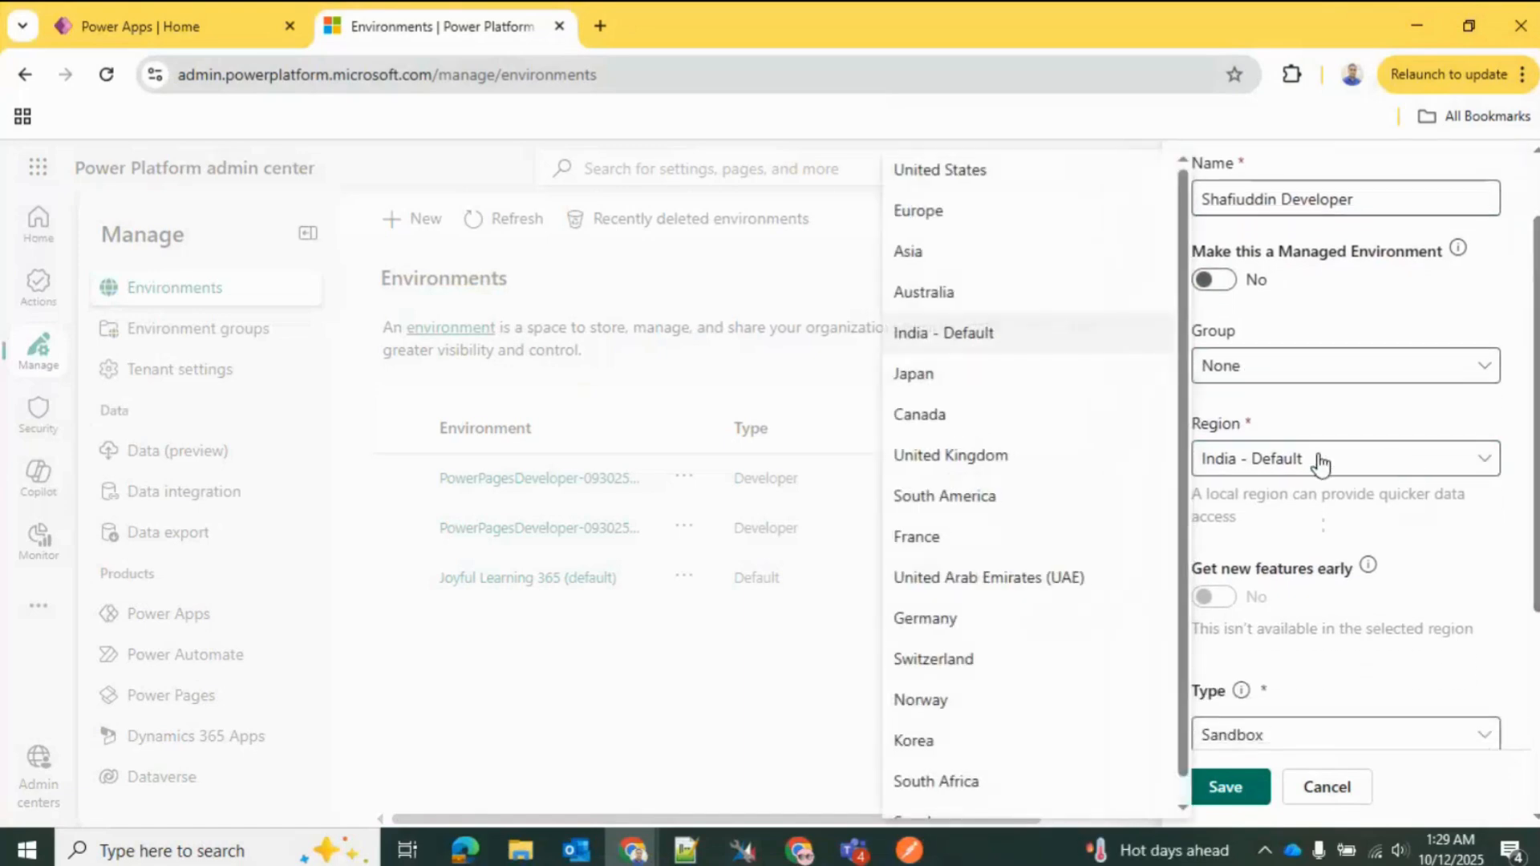
{"action": "scroll", "coordinate": [1177, 594], "scroll_direction": "down", "scroll_amount": 1}
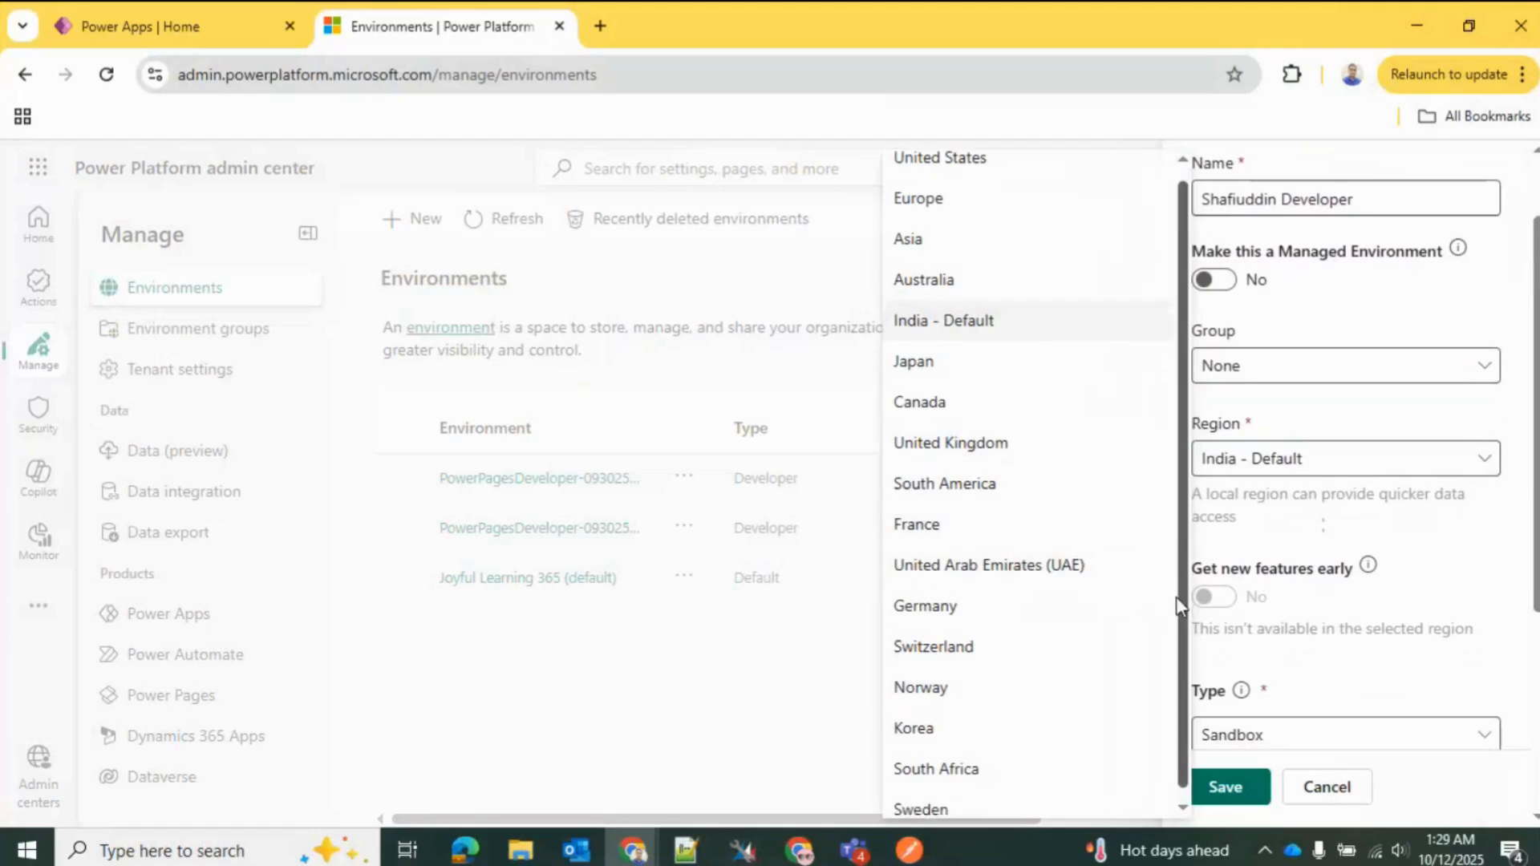
{"action": "scroll", "coordinate": [1179, 596], "scroll_direction": "up", "scroll_amount": 1}
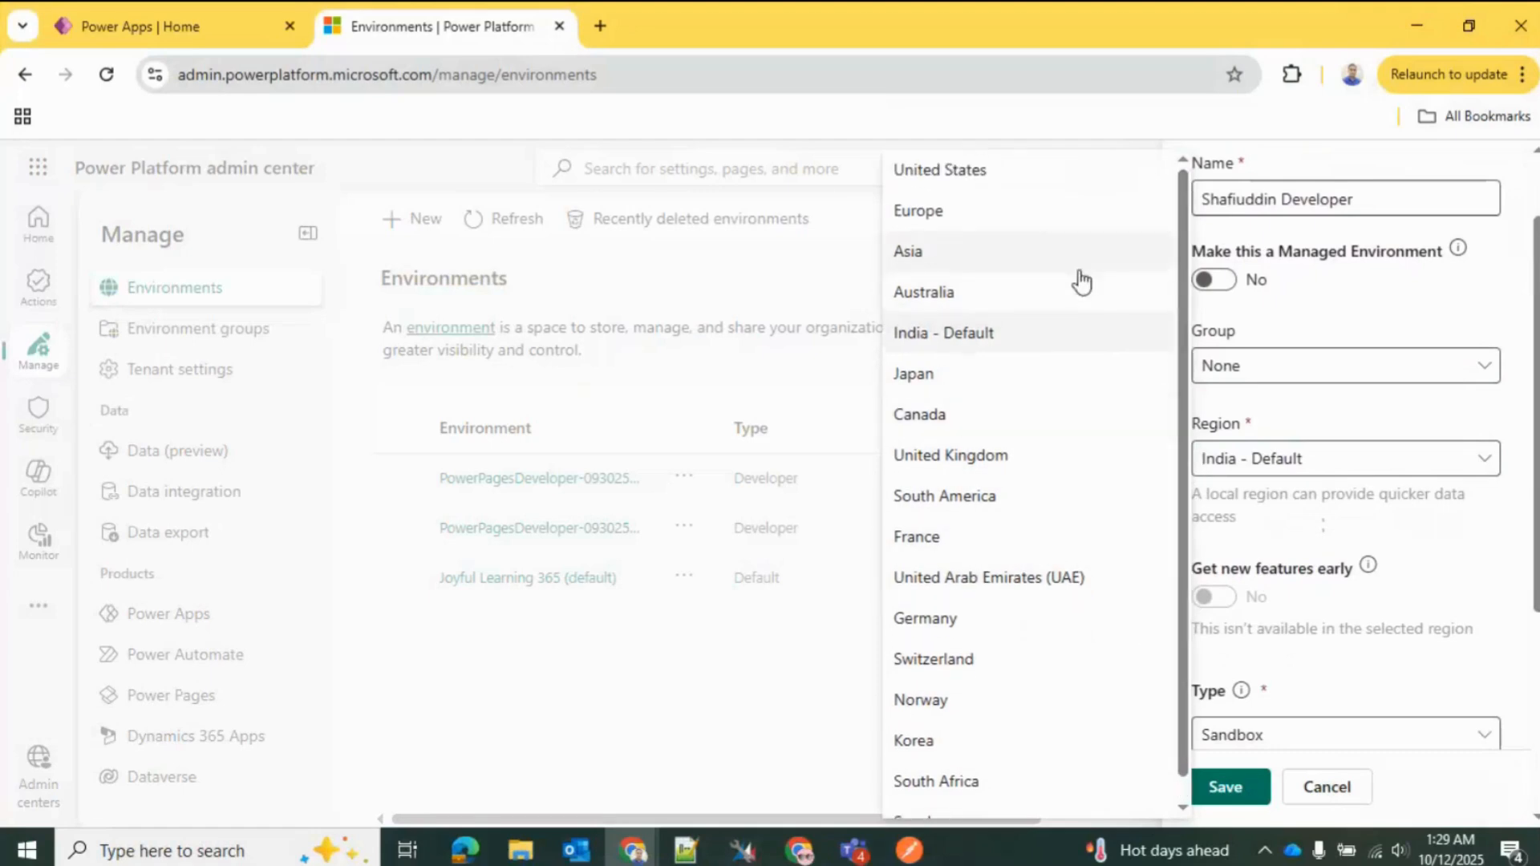
{"action": "left_click", "coordinate": [1009, 181]}
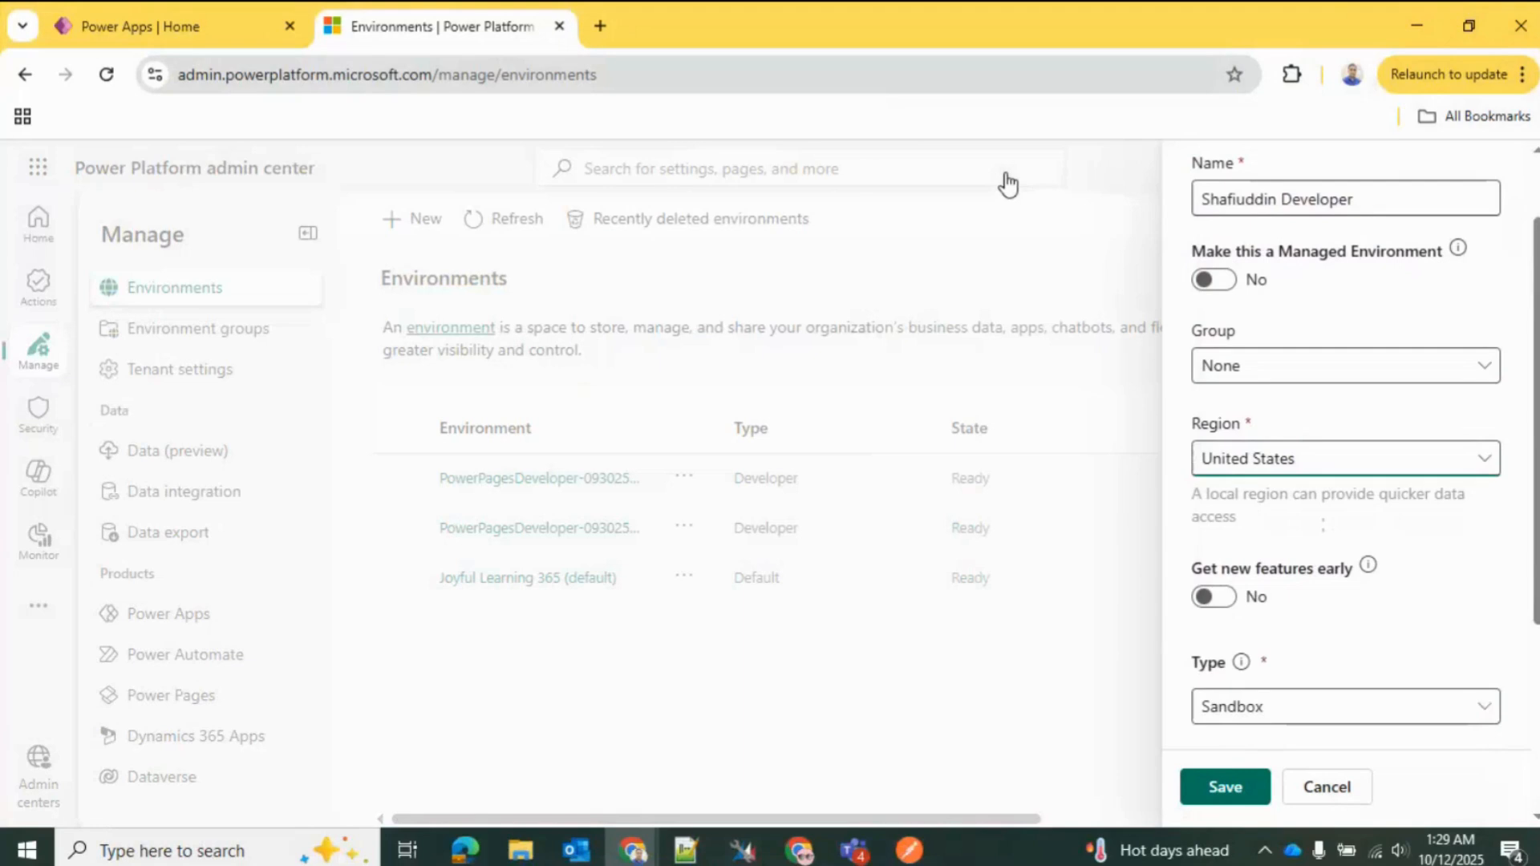
Step: Enable getting new features early and set the environment type to Developer
{"action": "scroll", "coordinate": [1348, 446], "scroll_direction": "down", "scroll_amount": 3}
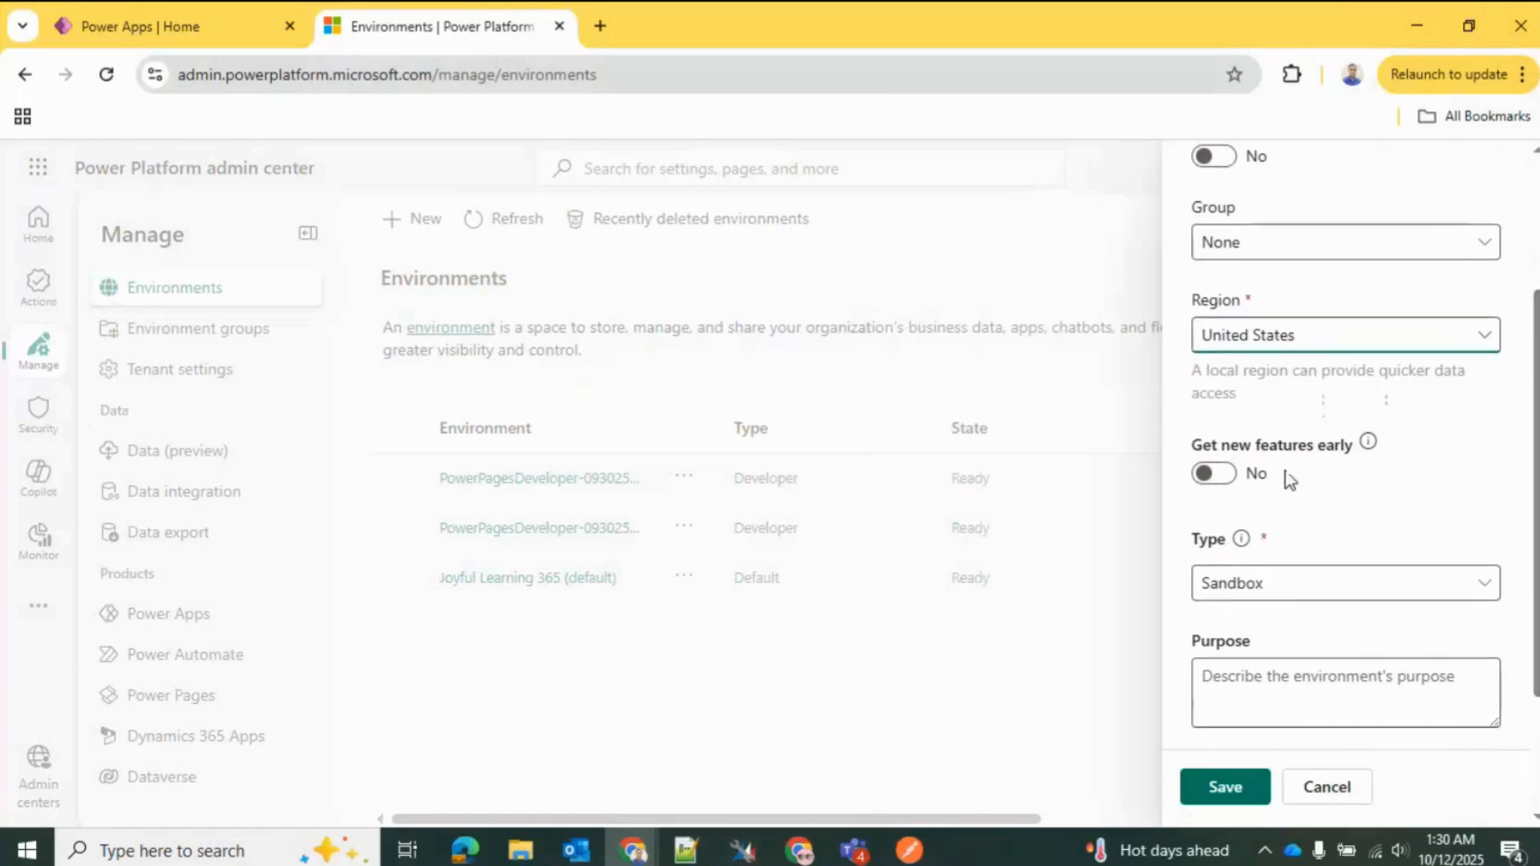
{"action": "left_click", "coordinate": [1236, 480]}
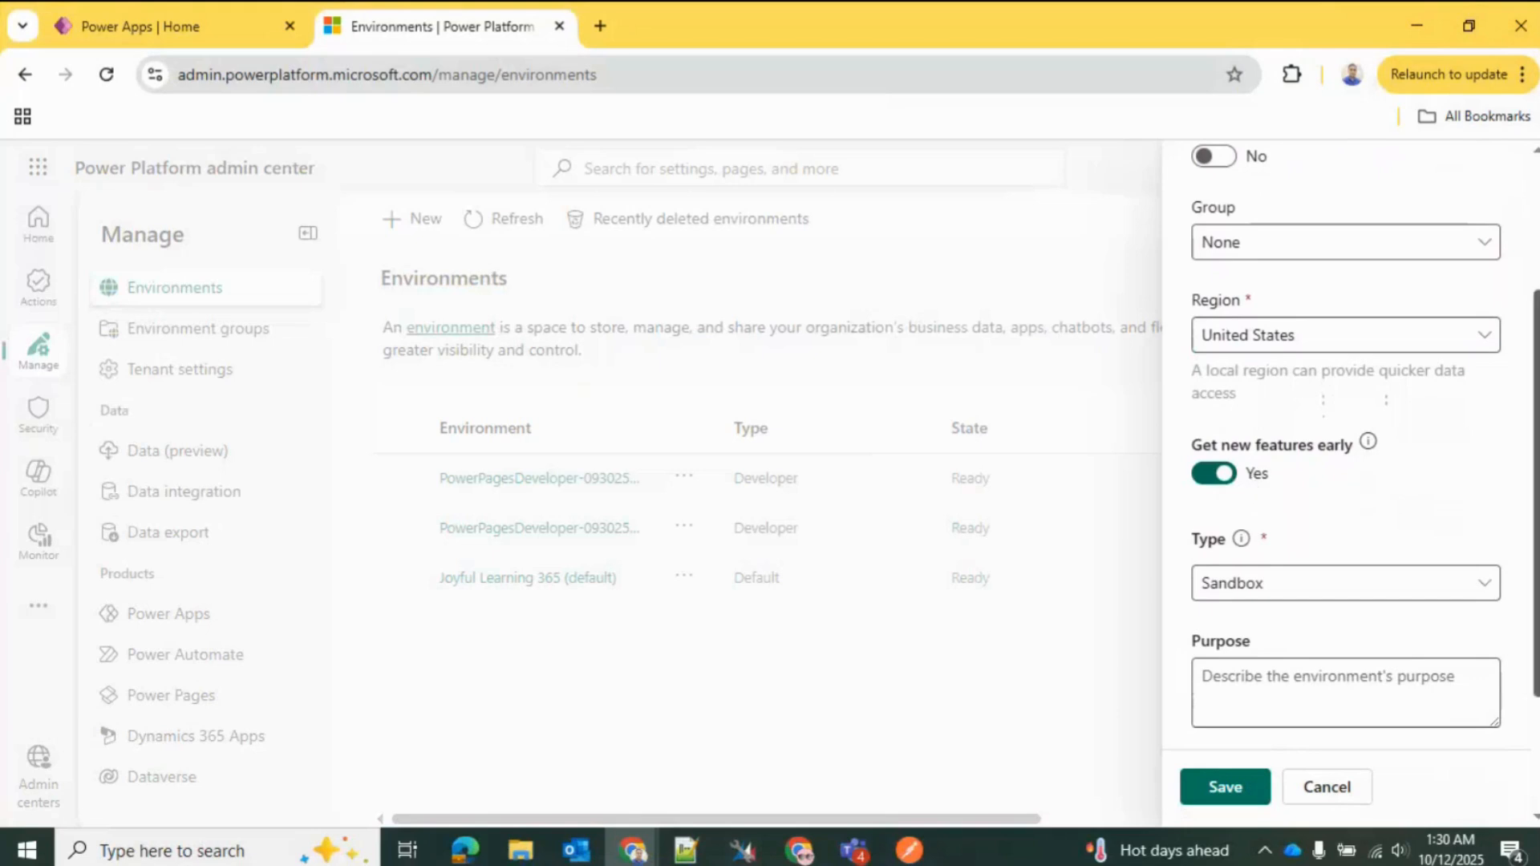
{"action": "scroll", "coordinate": [1254, 485], "scroll_direction": "down", "scroll_amount": 2}
{"action": "scroll", "coordinate": [1347, 486], "scroll_direction": "down", "scroll_amount": 1}
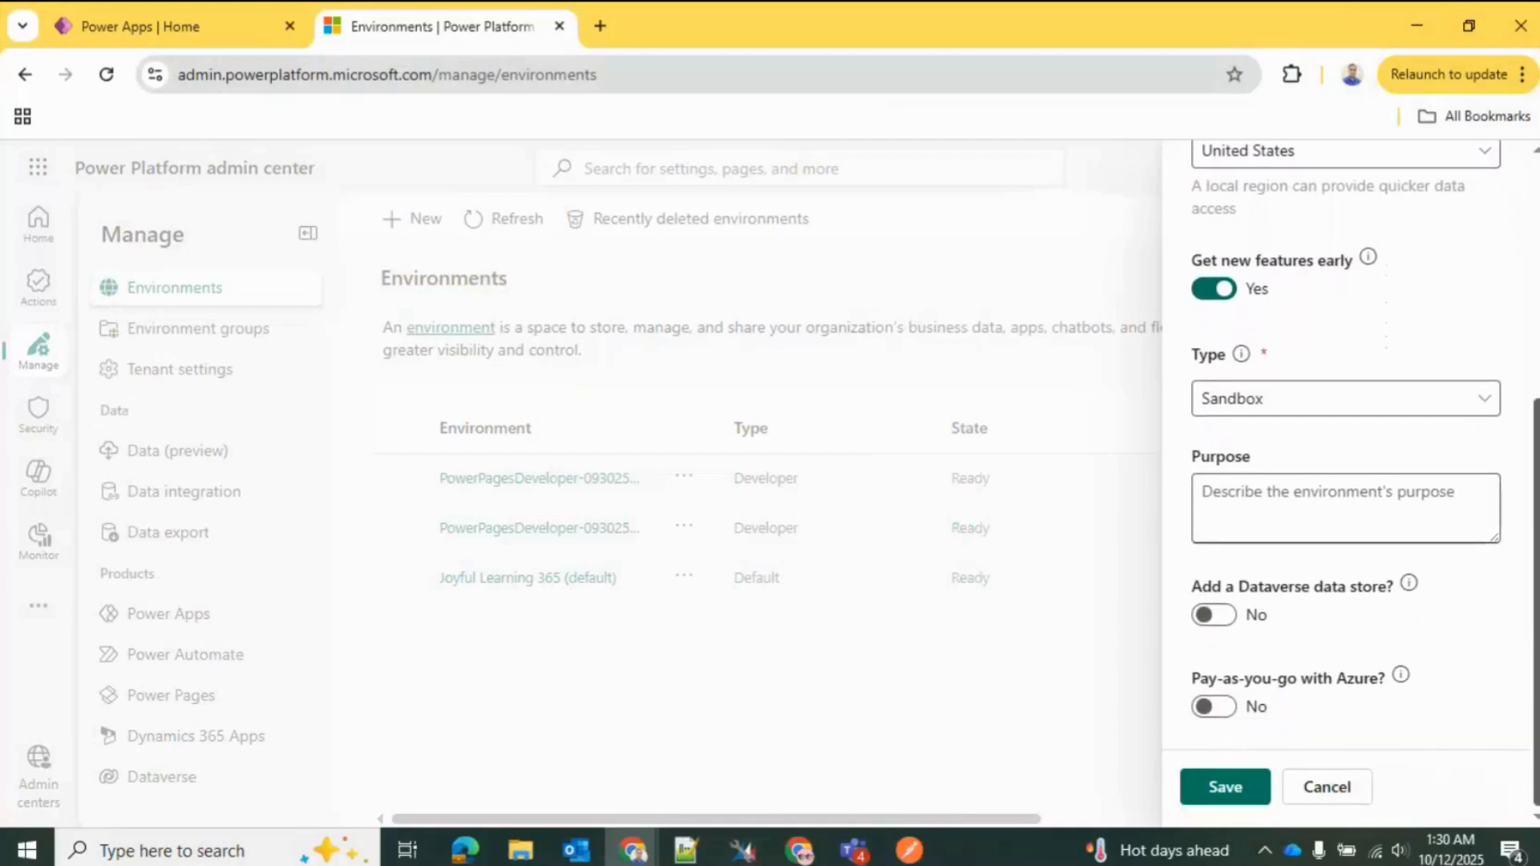
{"action": "left_click", "coordinate": [1335, 405]}
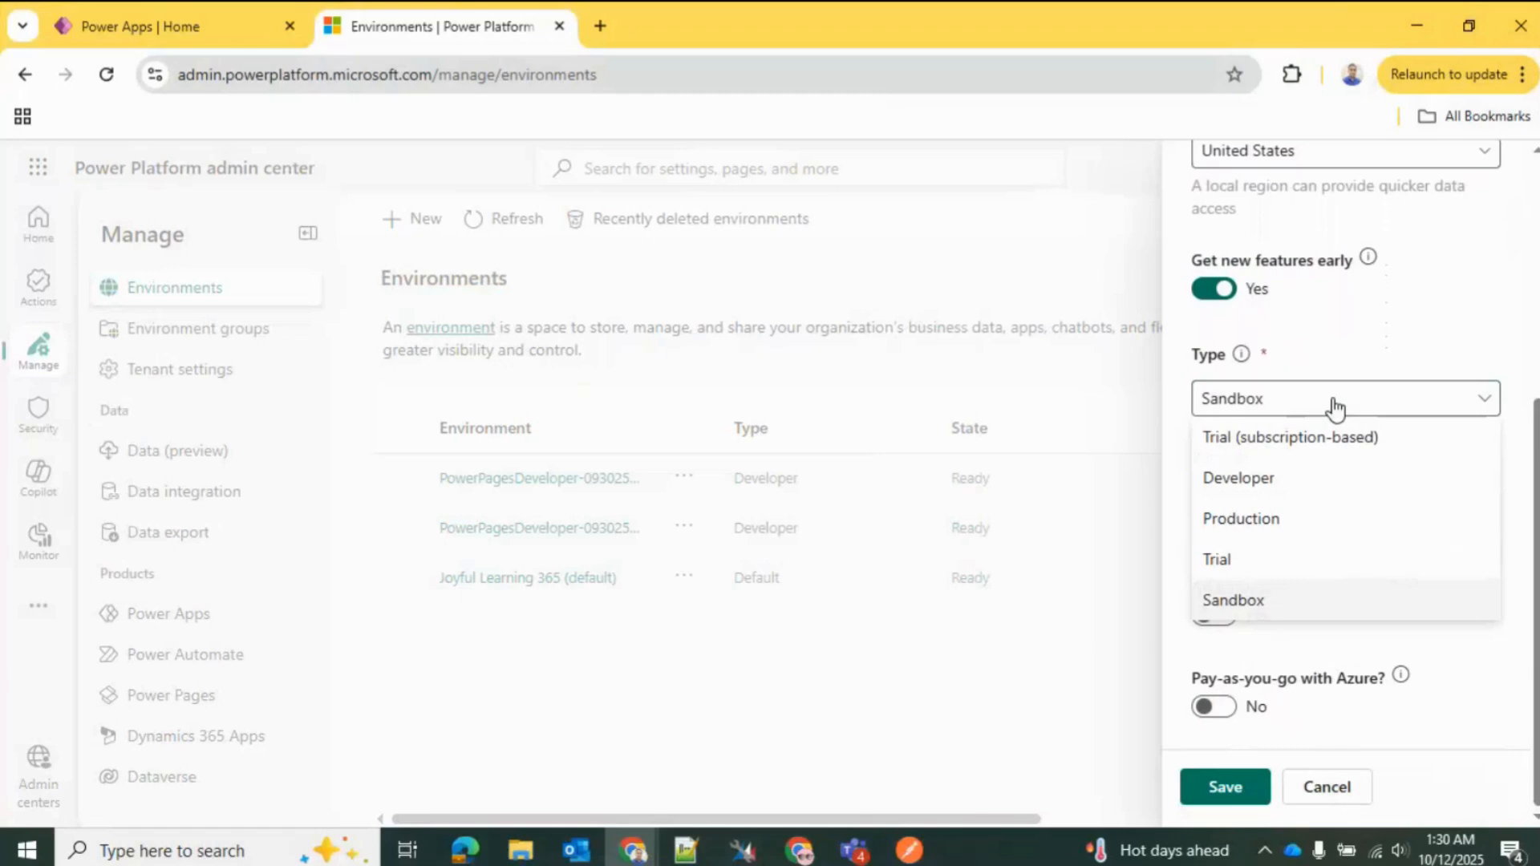
{"action": "left_click", "coordinate": [1355, 504]}
{"action": "left_click", "coordinate": [1239, 355]}
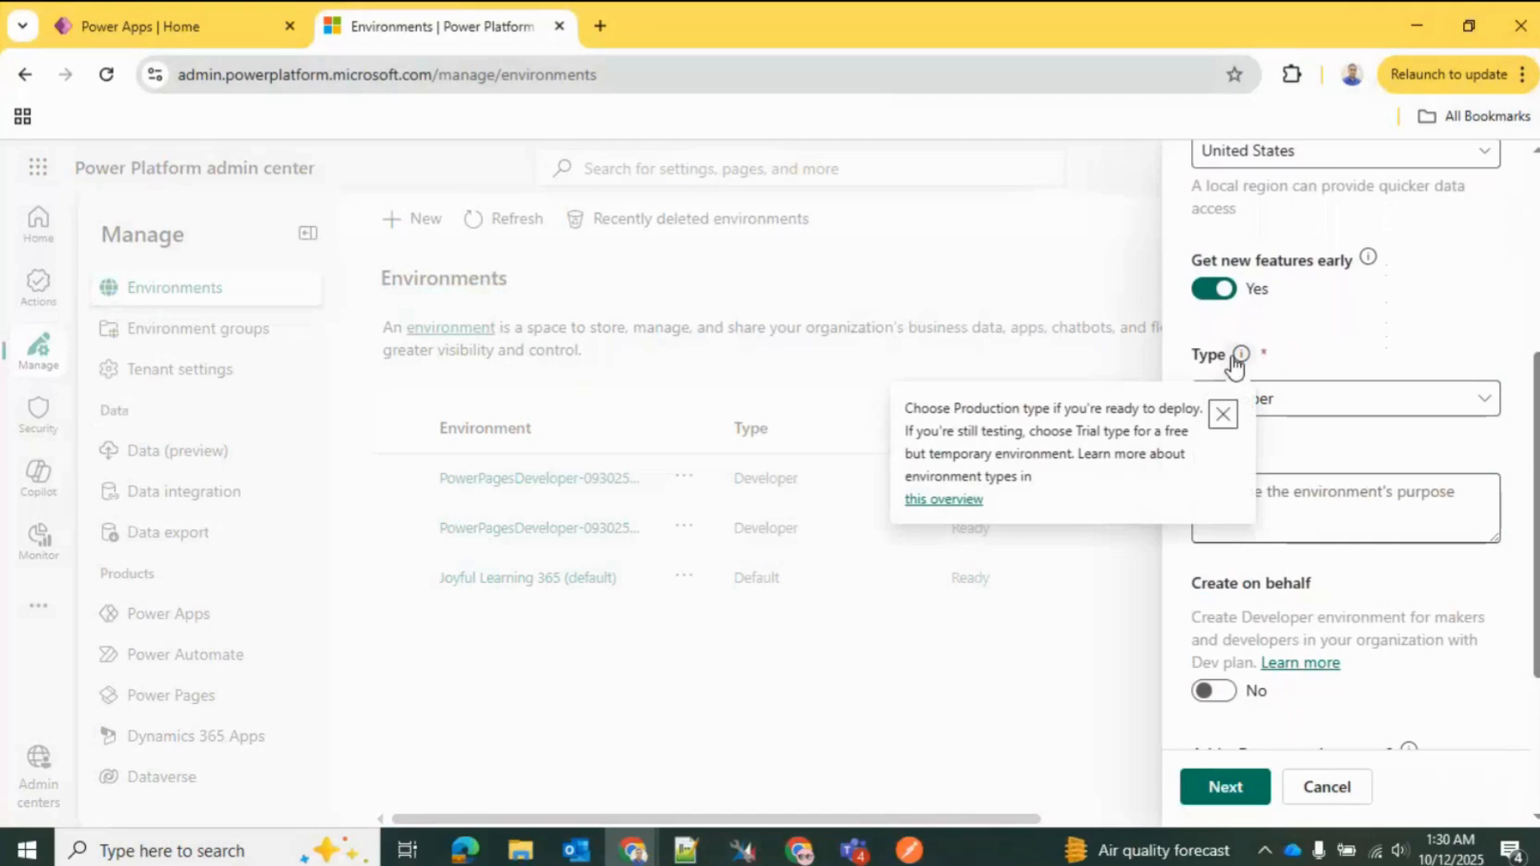
{"action": "left_click", "coordinate": [1238, 357]}
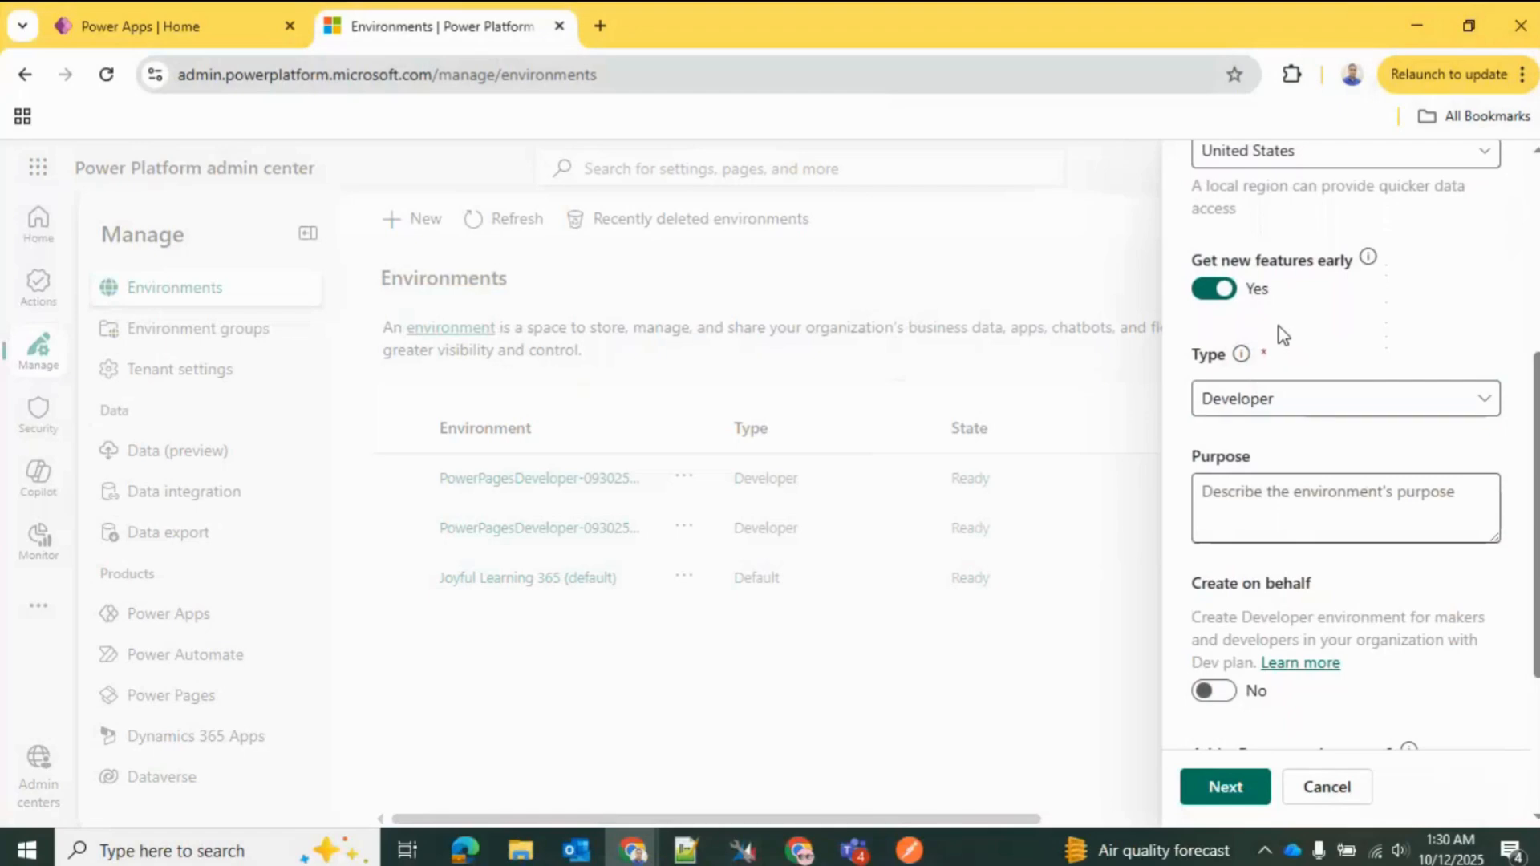
{"action": "left_click", "coordinate": [1301, 508]}
{"action": "scroll", "coordinate": [1300, 509], "scroll_direction": "down", "scroll_amount": 3}
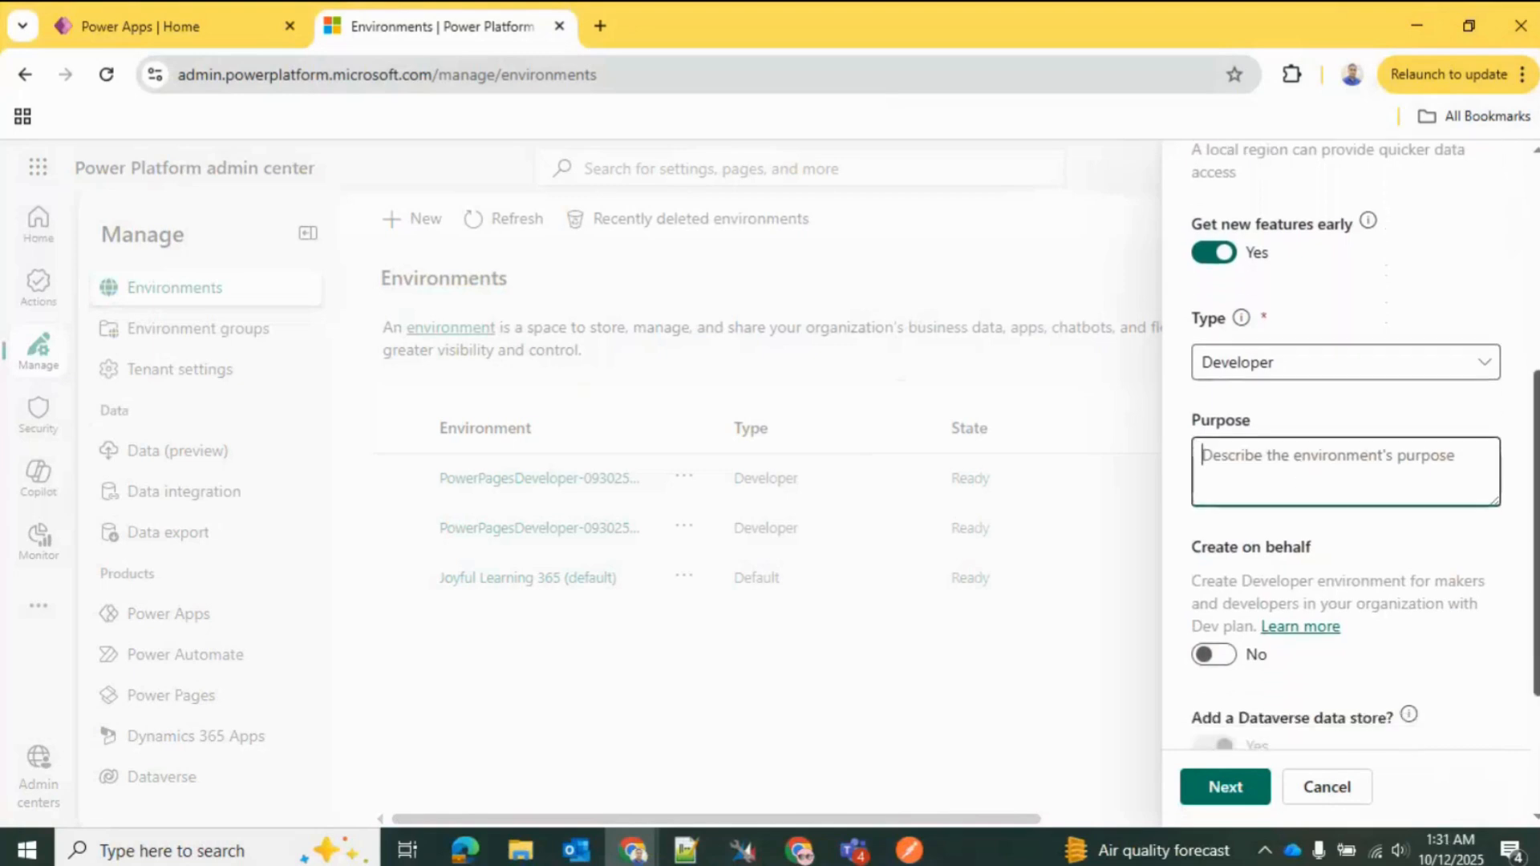
{"action": "scroll", "coordinate": [1347, 445], "scroll_direction": "down", "scroll_amount": 2}
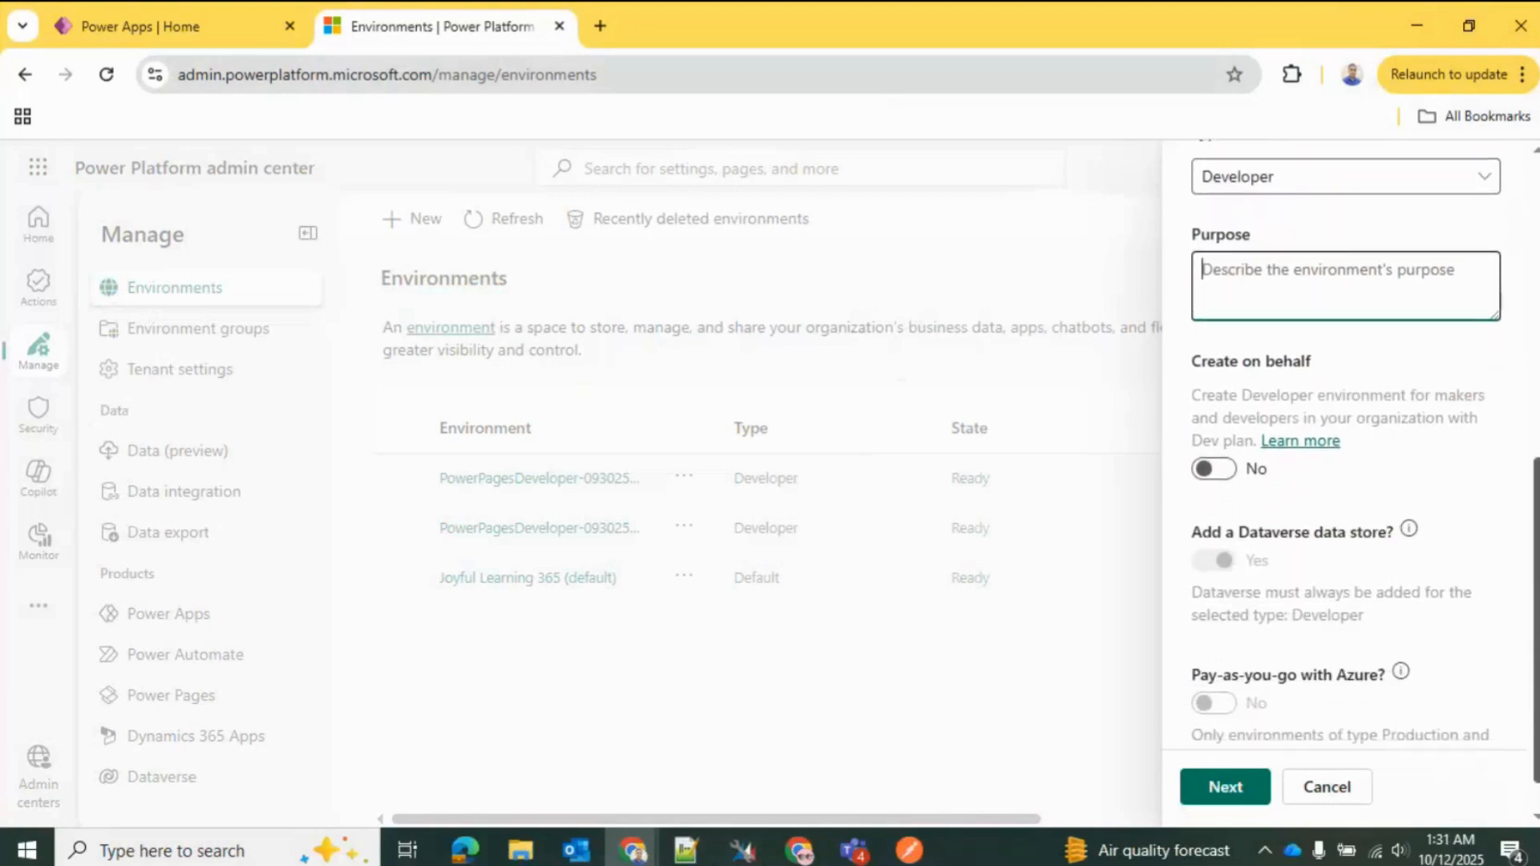
{"action": "scroll", "coordinate": [1364, 442], "scroll_direction": "down", "scroll_amount": 1}
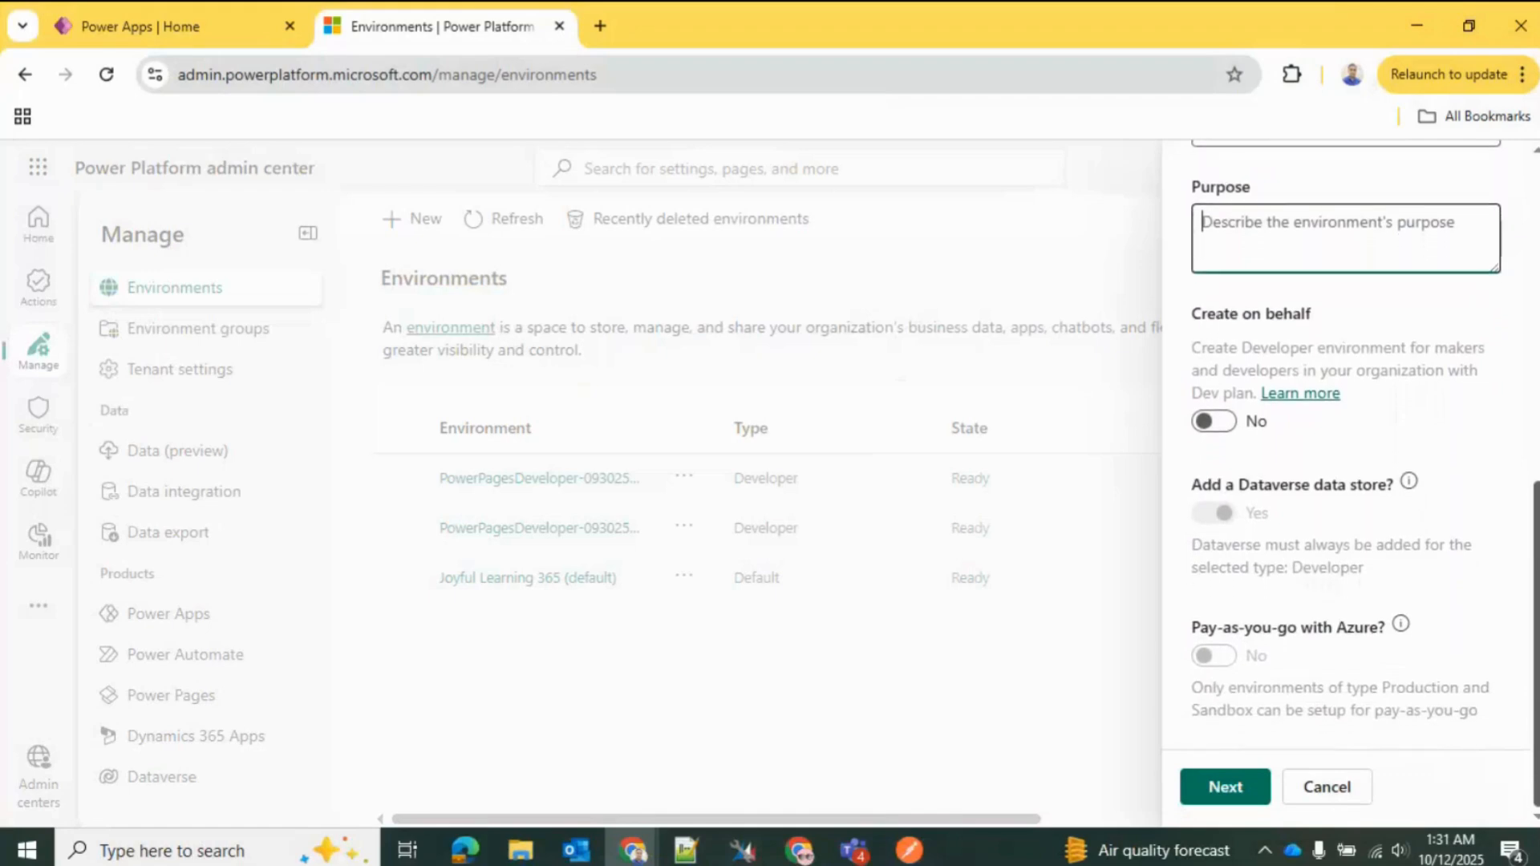
{"action": "scroll", "coordinate": [1523, 601], "scroll_direction": "up", "scroll_amount": 4}
{"action": "scroll", "coordinate": [1516, 660], "scroll_direction": "down", "scroll_amount": 4}
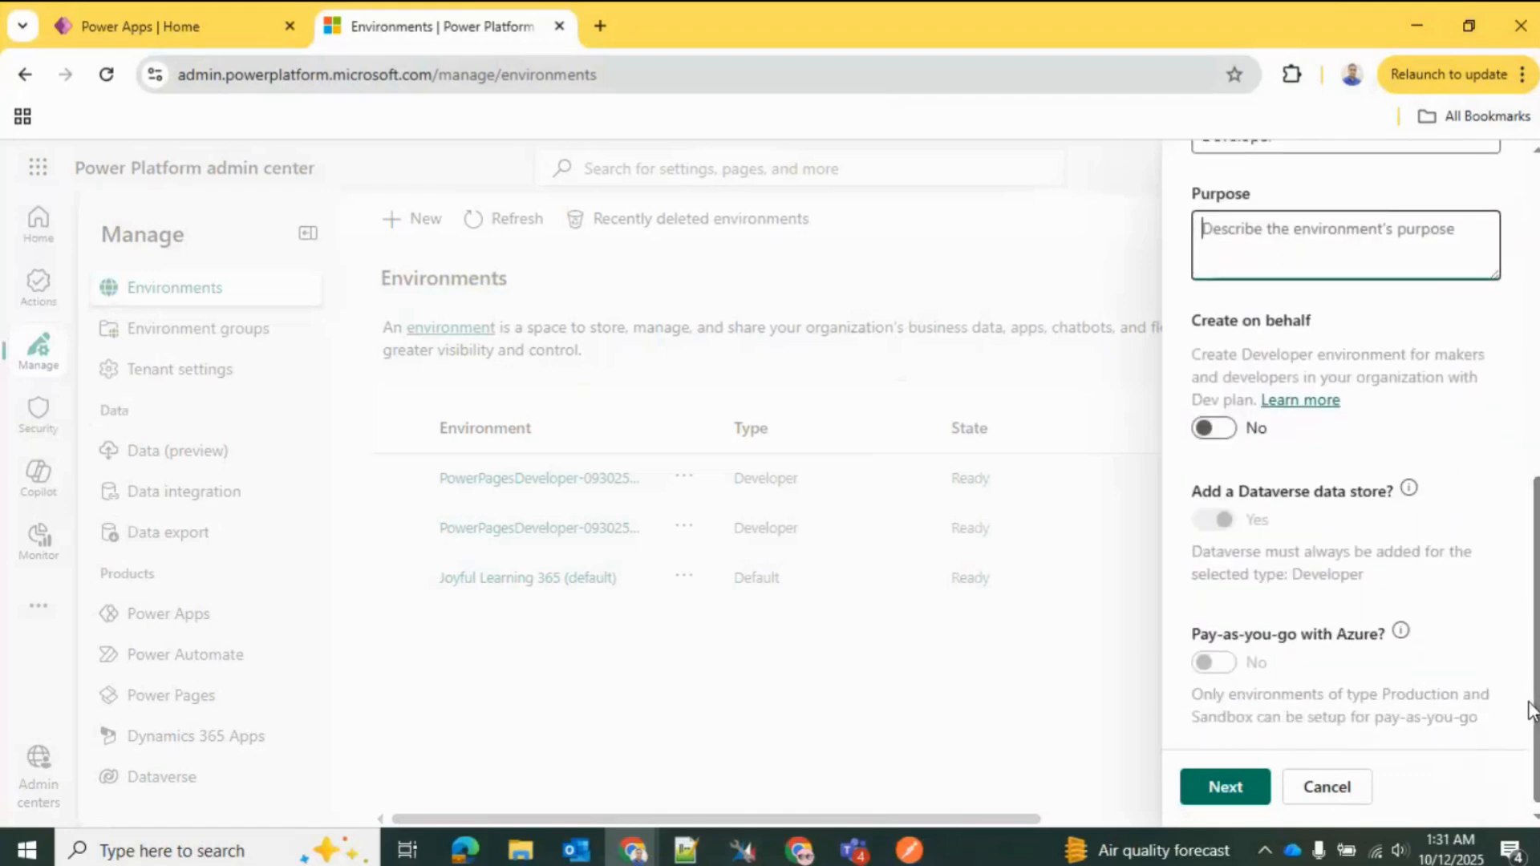
{"action": "left_click", "coordinate": [1232, 430]}
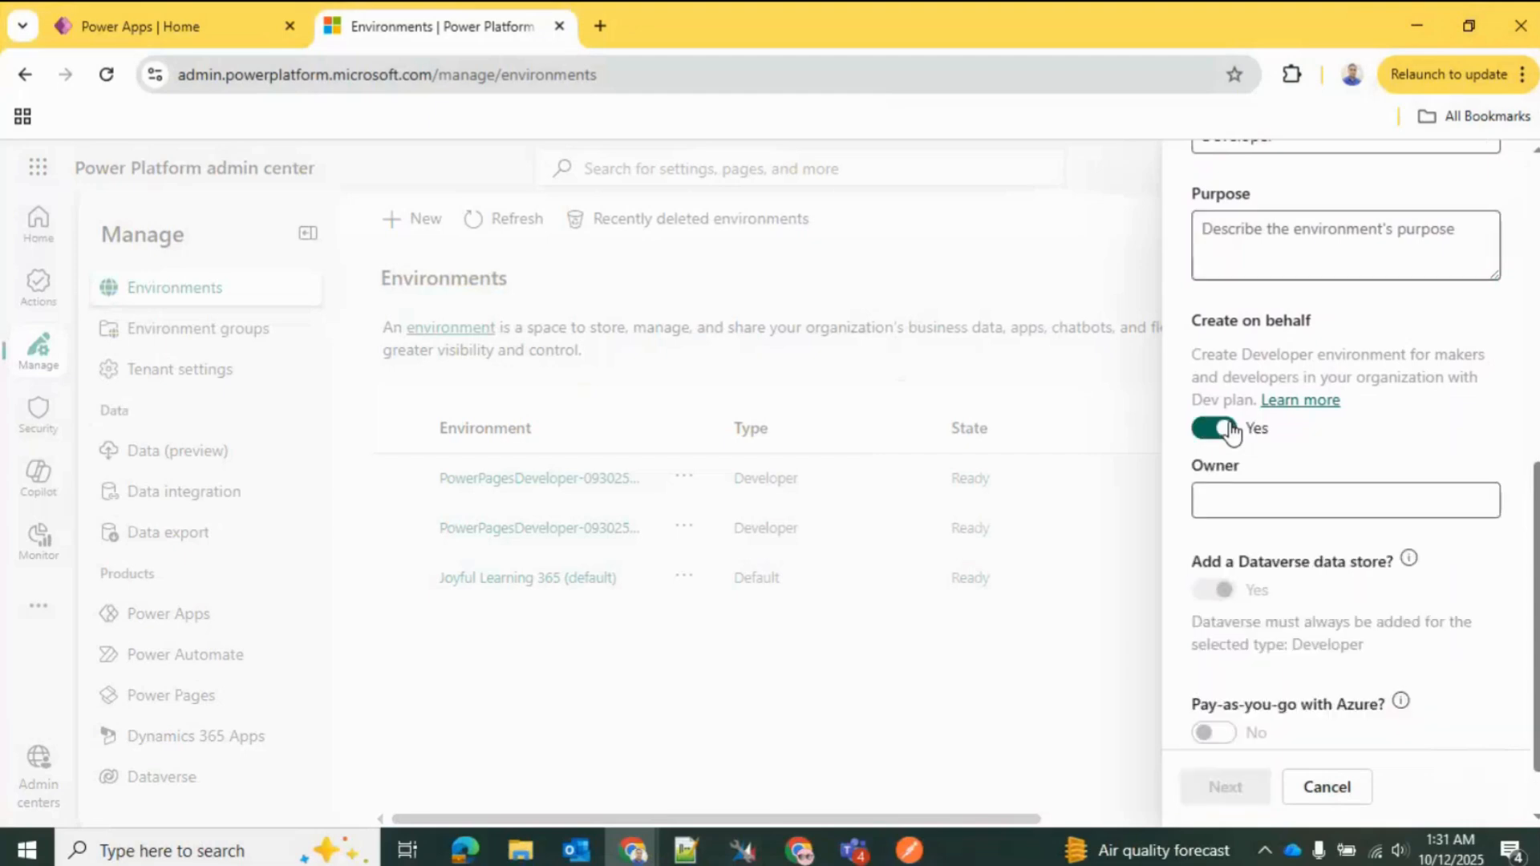
{"action": "left_click", "coordinate": [1239, 499]}
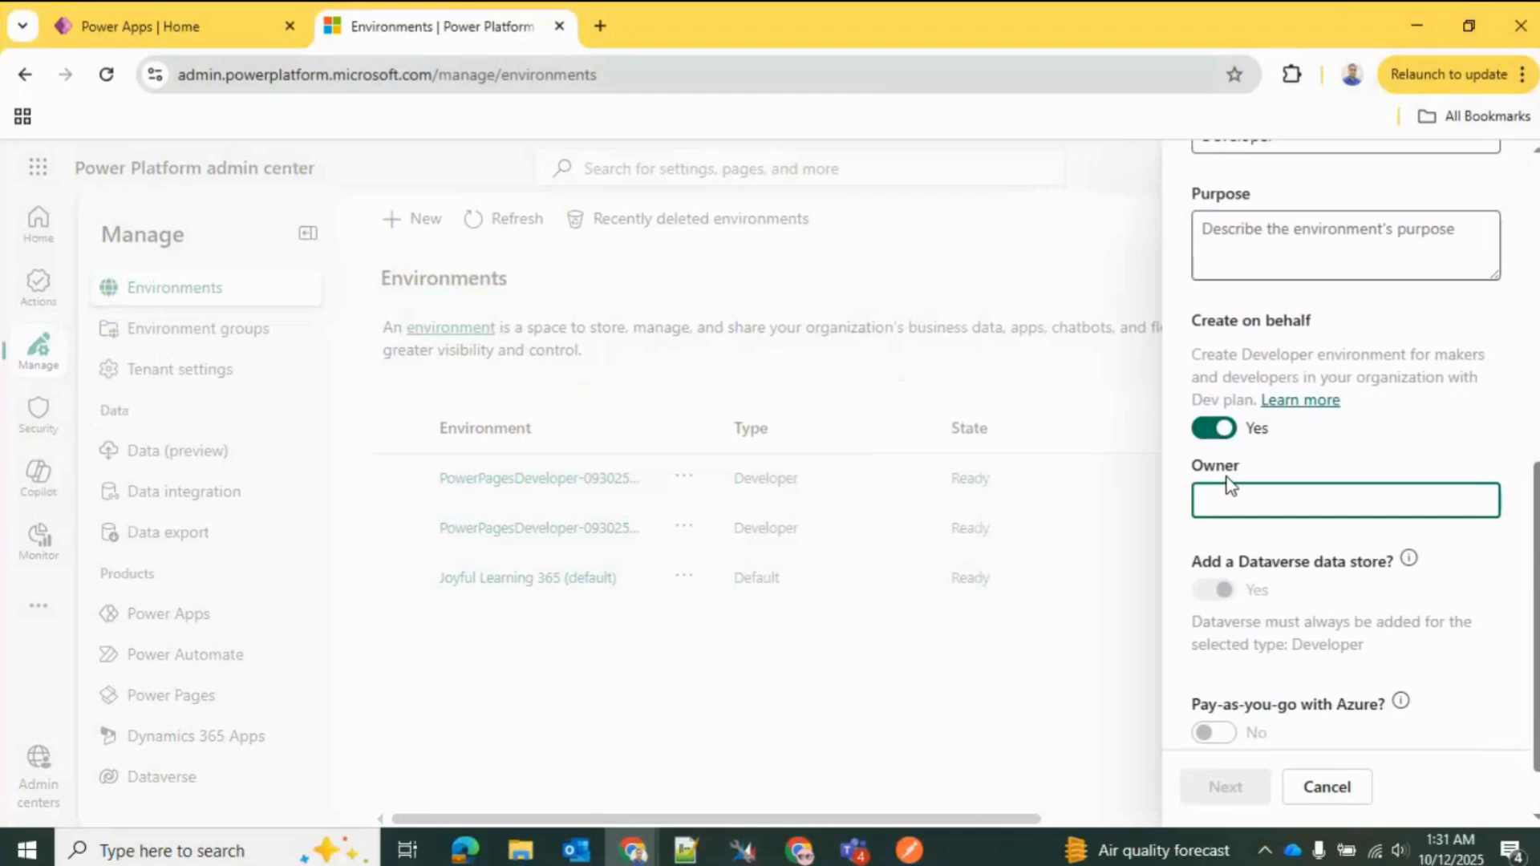
{"action": "left_click", "coordinate": [1206, 436]}
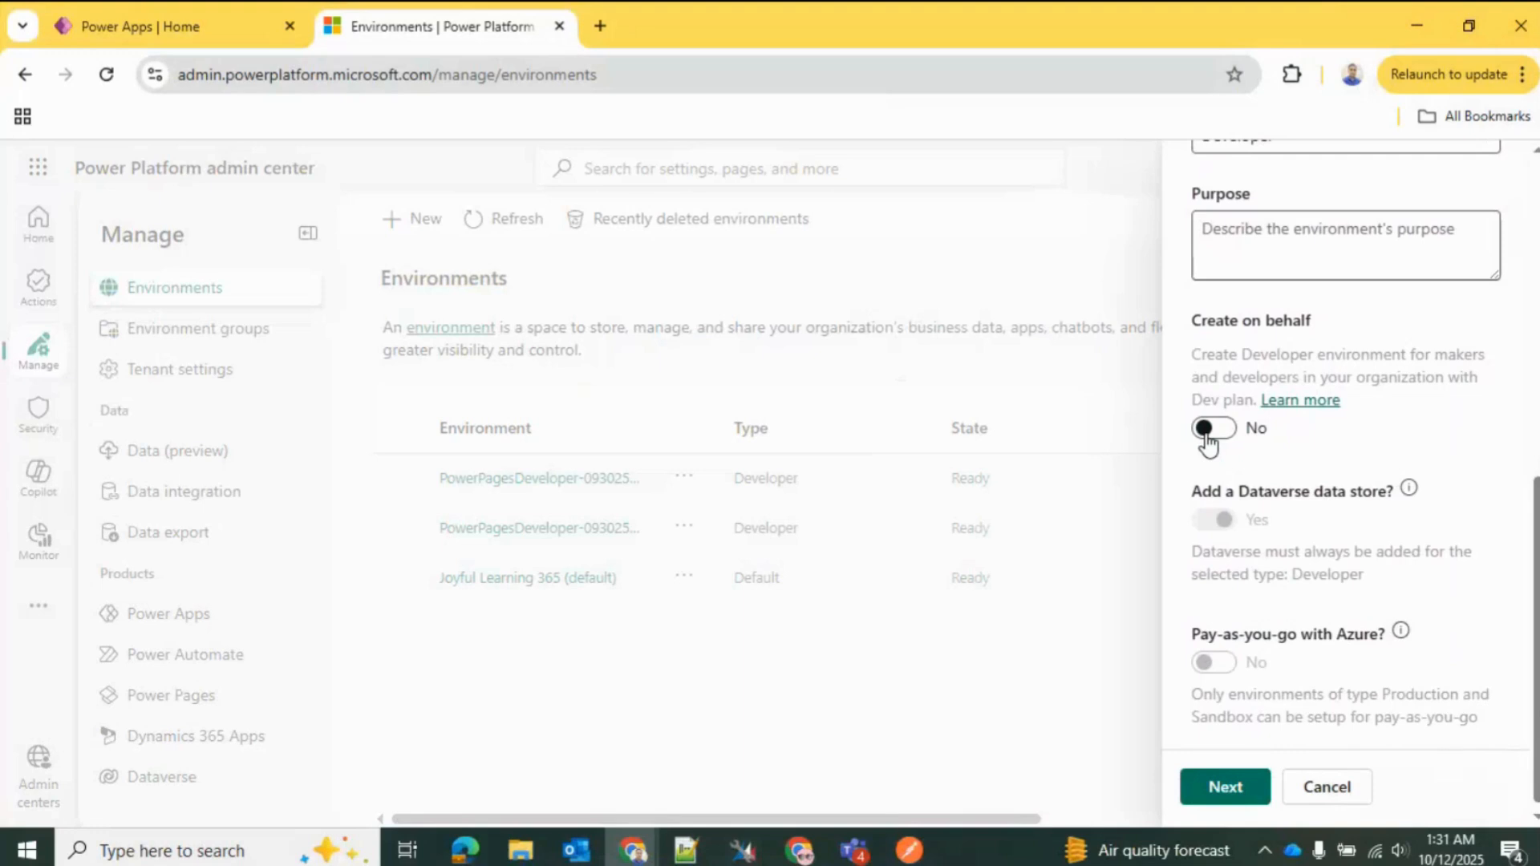
Step: Proceed from the general environment details to the Dataverse settings of the new environment
{"action": "left_click_drag", "start_coordinate": [1536, 561], "coordinate": [1537, 565]}
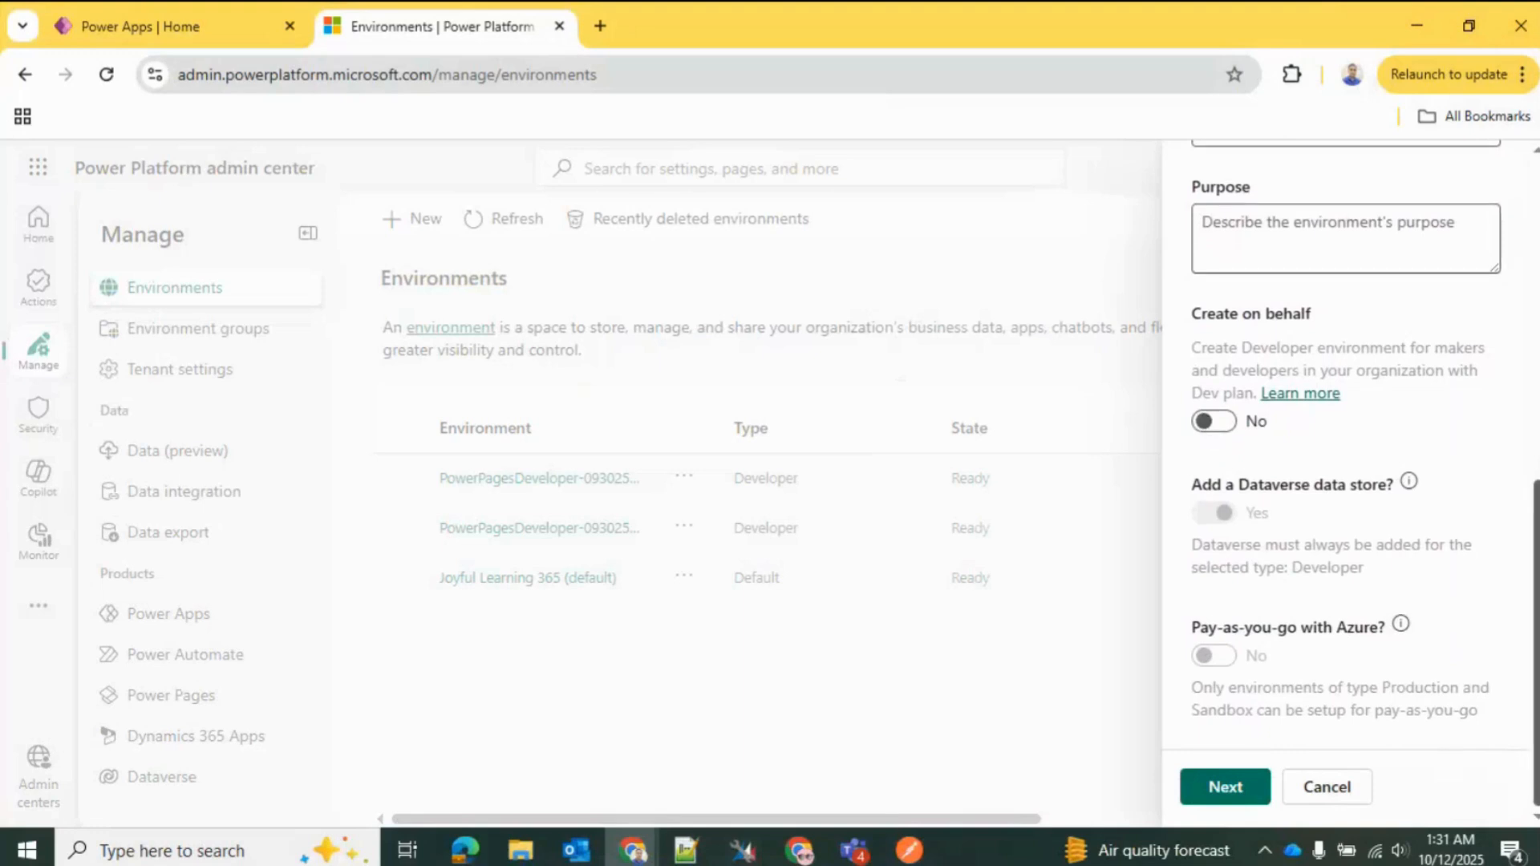
{"action": "left_click", "coordinate": [1248, 794]}
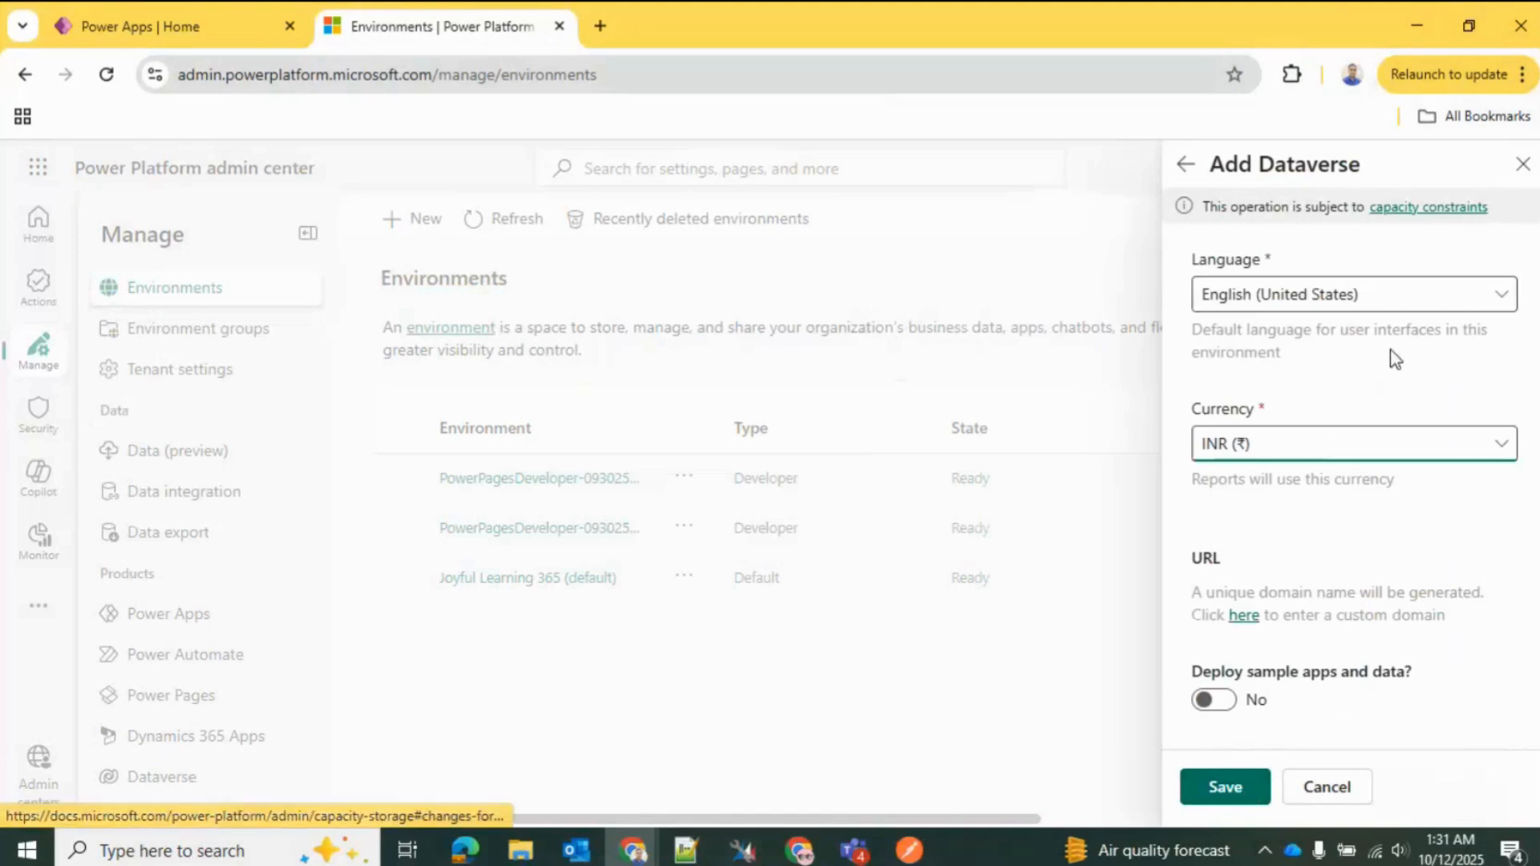
Step: Set the Dataverse currency to USD ($) and enable deployment of sample apps and data
{"action": "left_click", "coordinate": [1296, 303]}
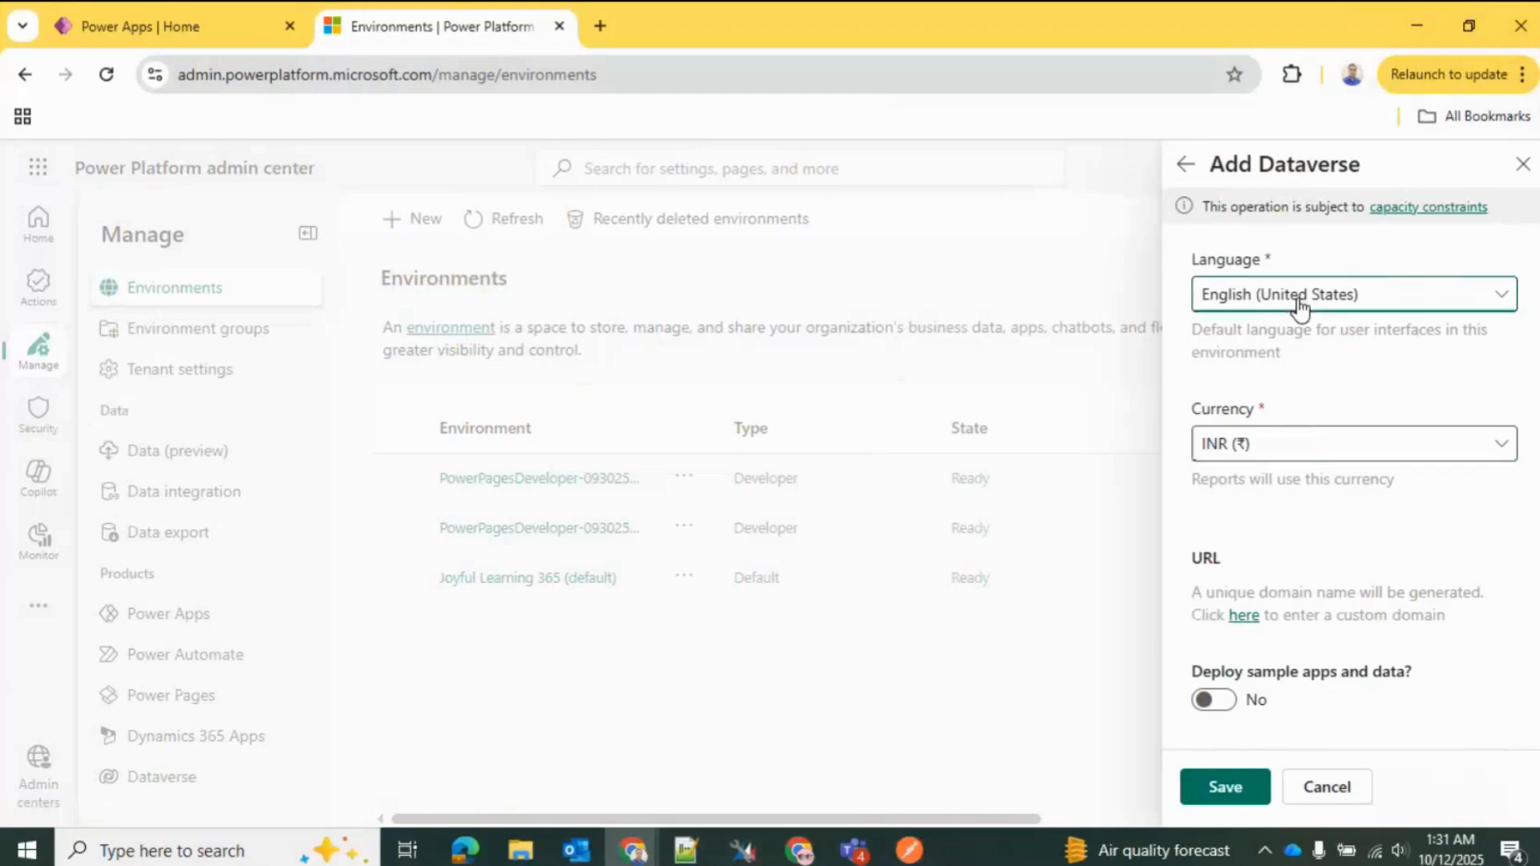
{"action": "left_click", "coordinate": [1319, 393]}
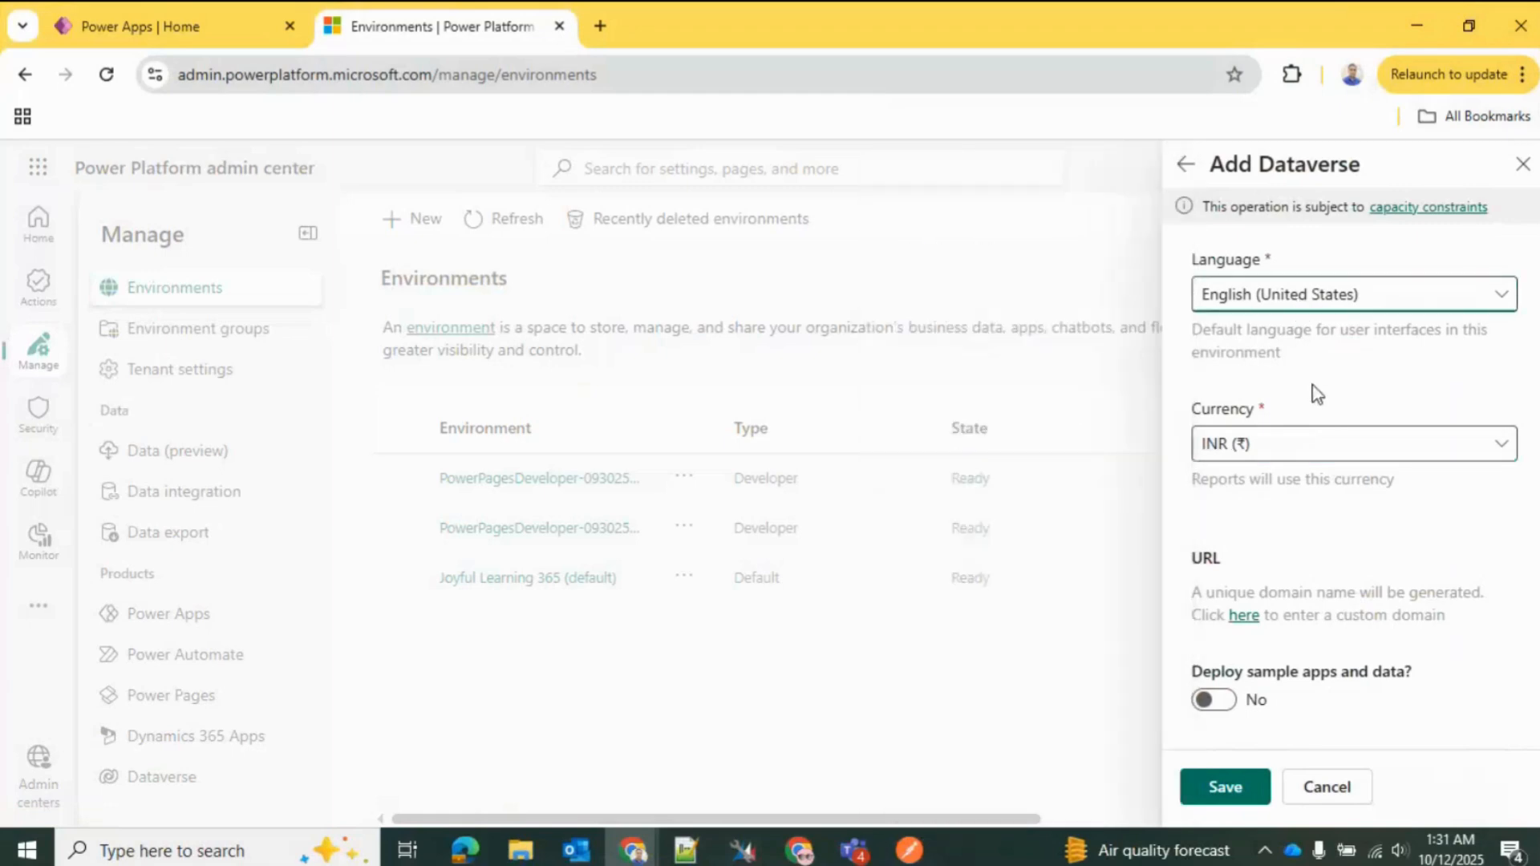
{"action": "left_click", "coordinate": [1319, 451]}
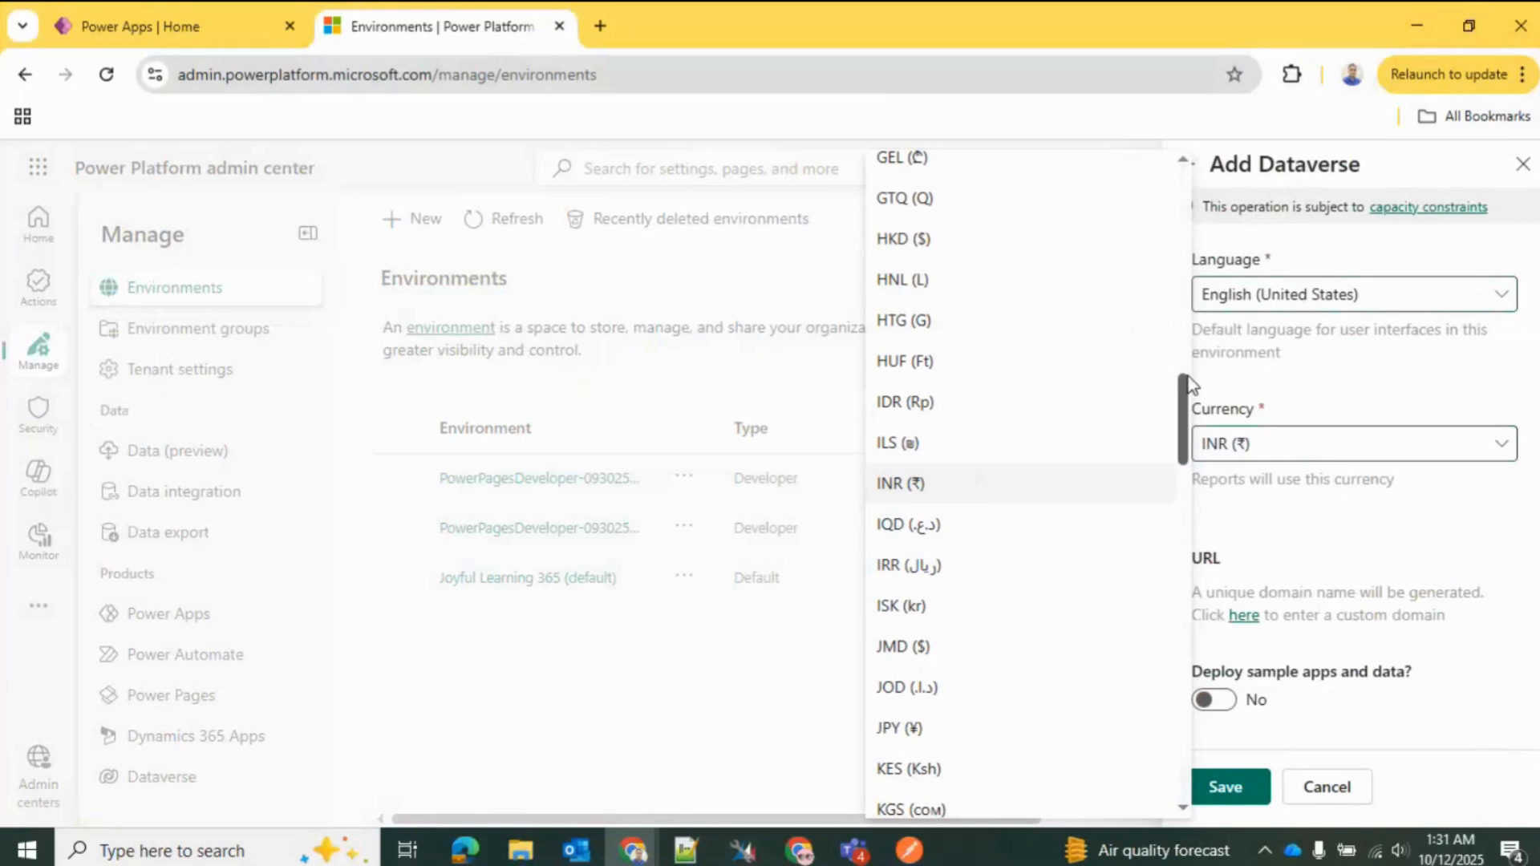
{"action": "left_click_drag", "start_coordinate": [1181, 429], "coordinate": [1193, 735]}
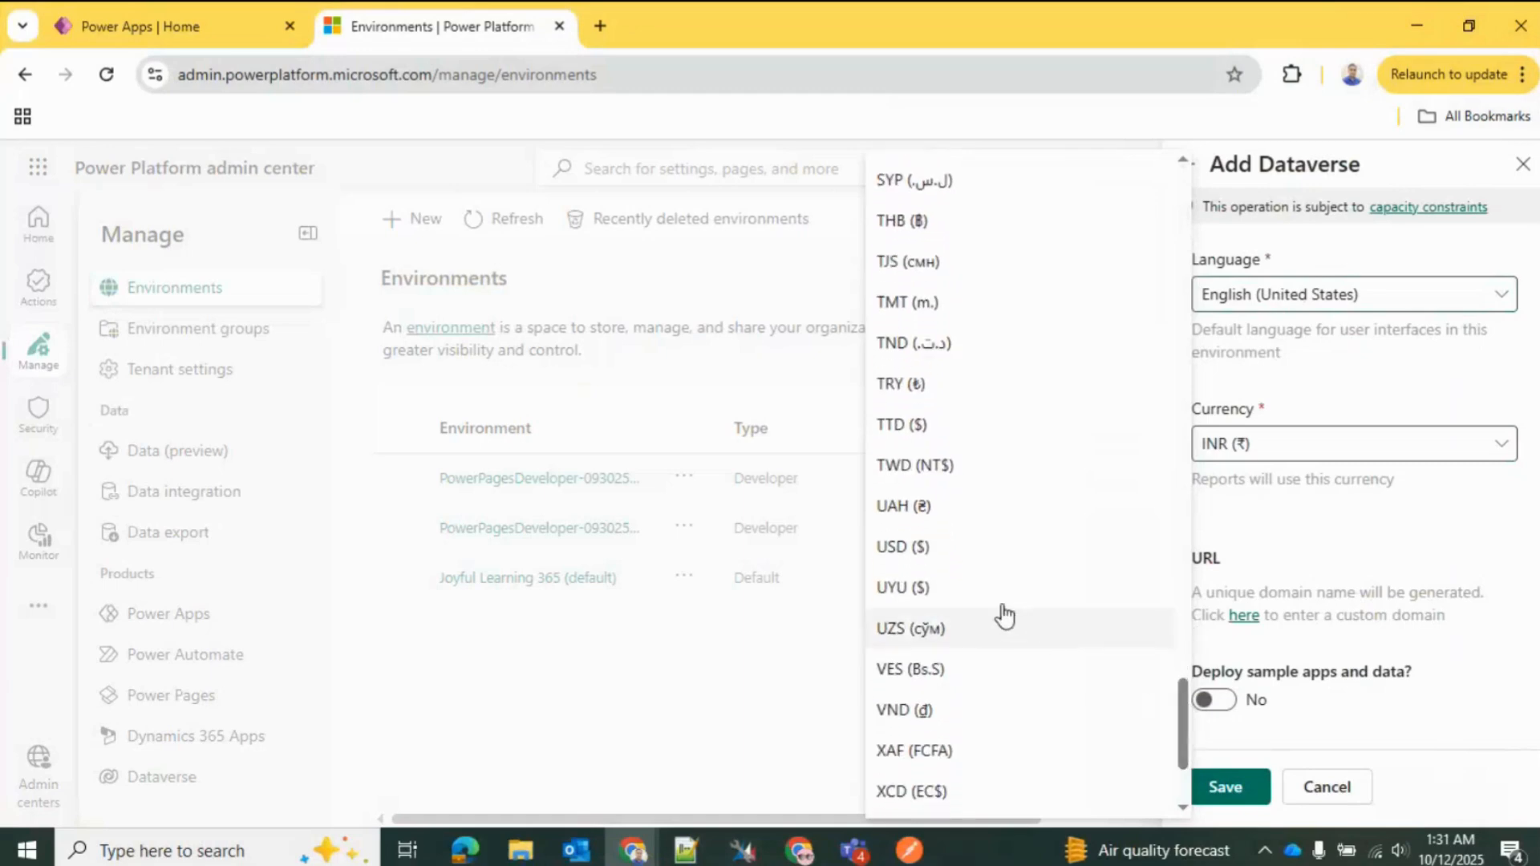
{"action": "left_click", "coordinate": [946, 553]}
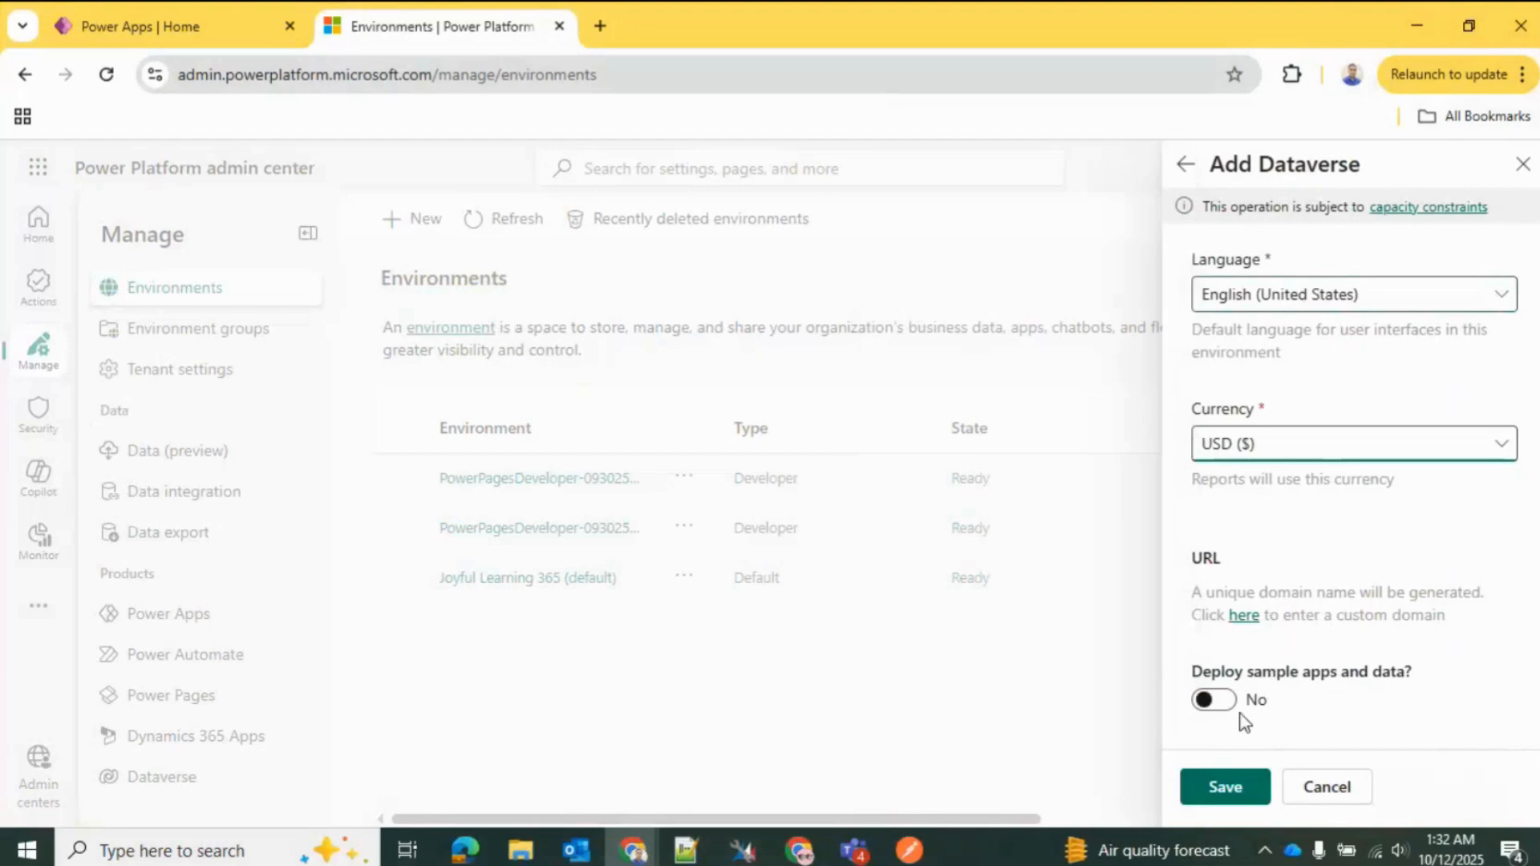
{"action": "left_click", "coordinate": [1219, 704]}
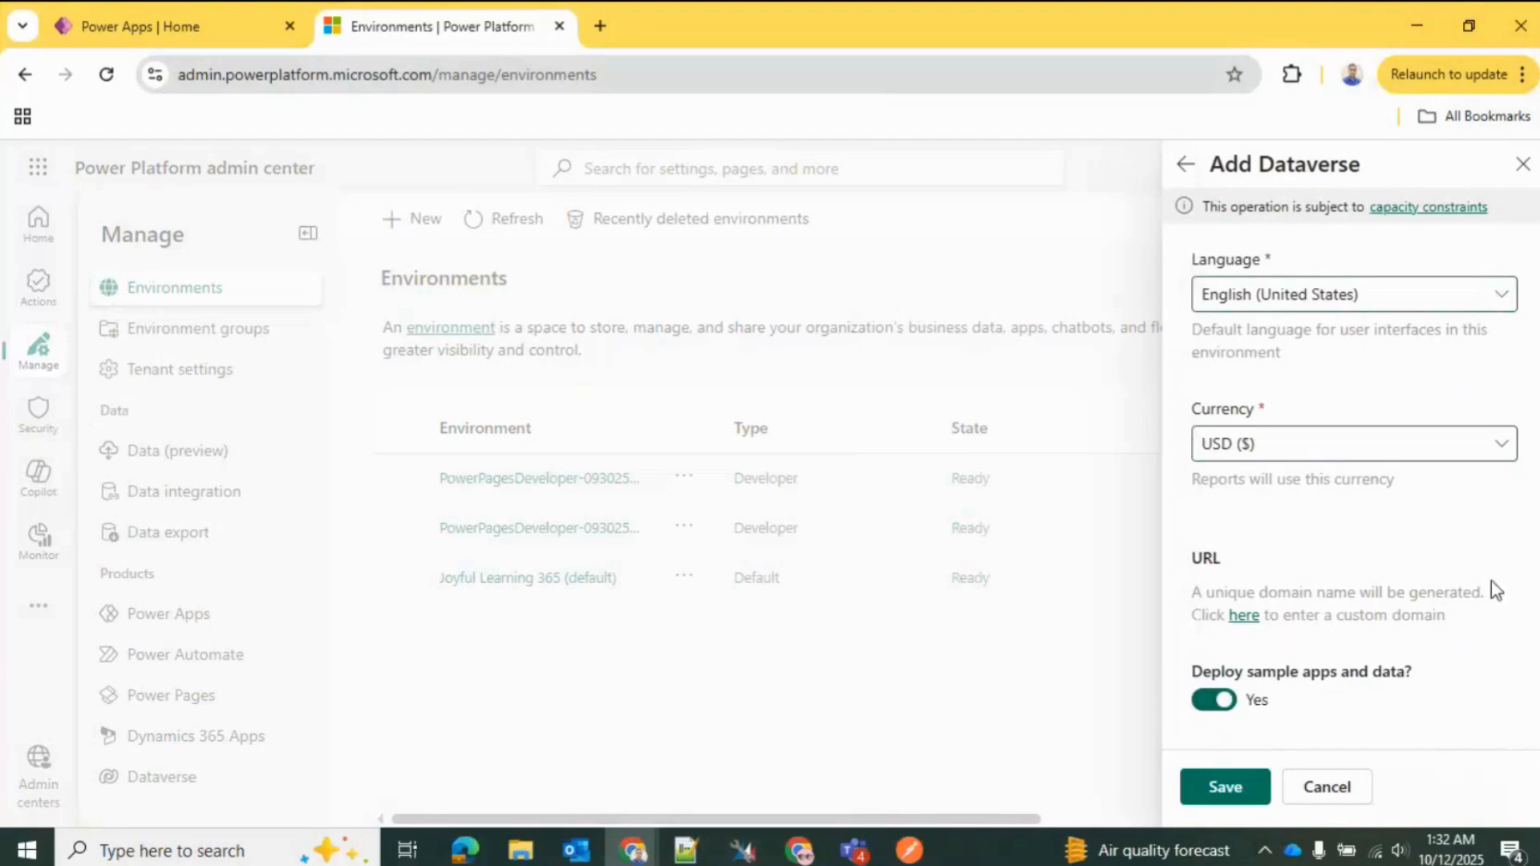
Step: Enter a custom domain made of the owner's first name followed by "developer", and save the new environment
{"action": "left_click", "coordinate": [1244, 616]}
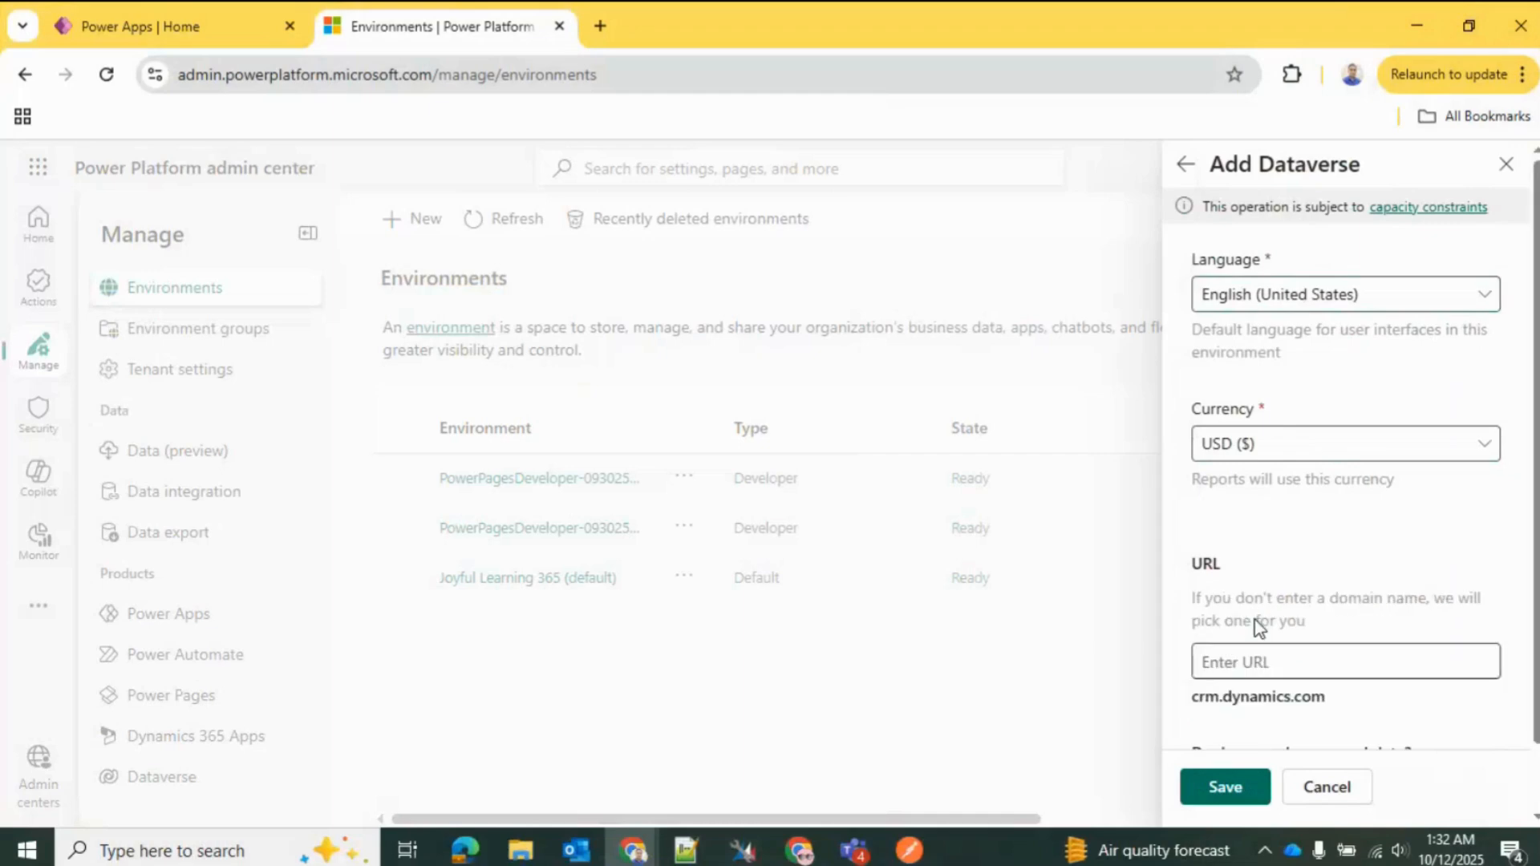
{"action": "left_click", "coordinate": [1261, 661]}
{"action": "scroll", "coordinate": [1351, 453], "scroll_direction": "down", "scroll_amount": 1}
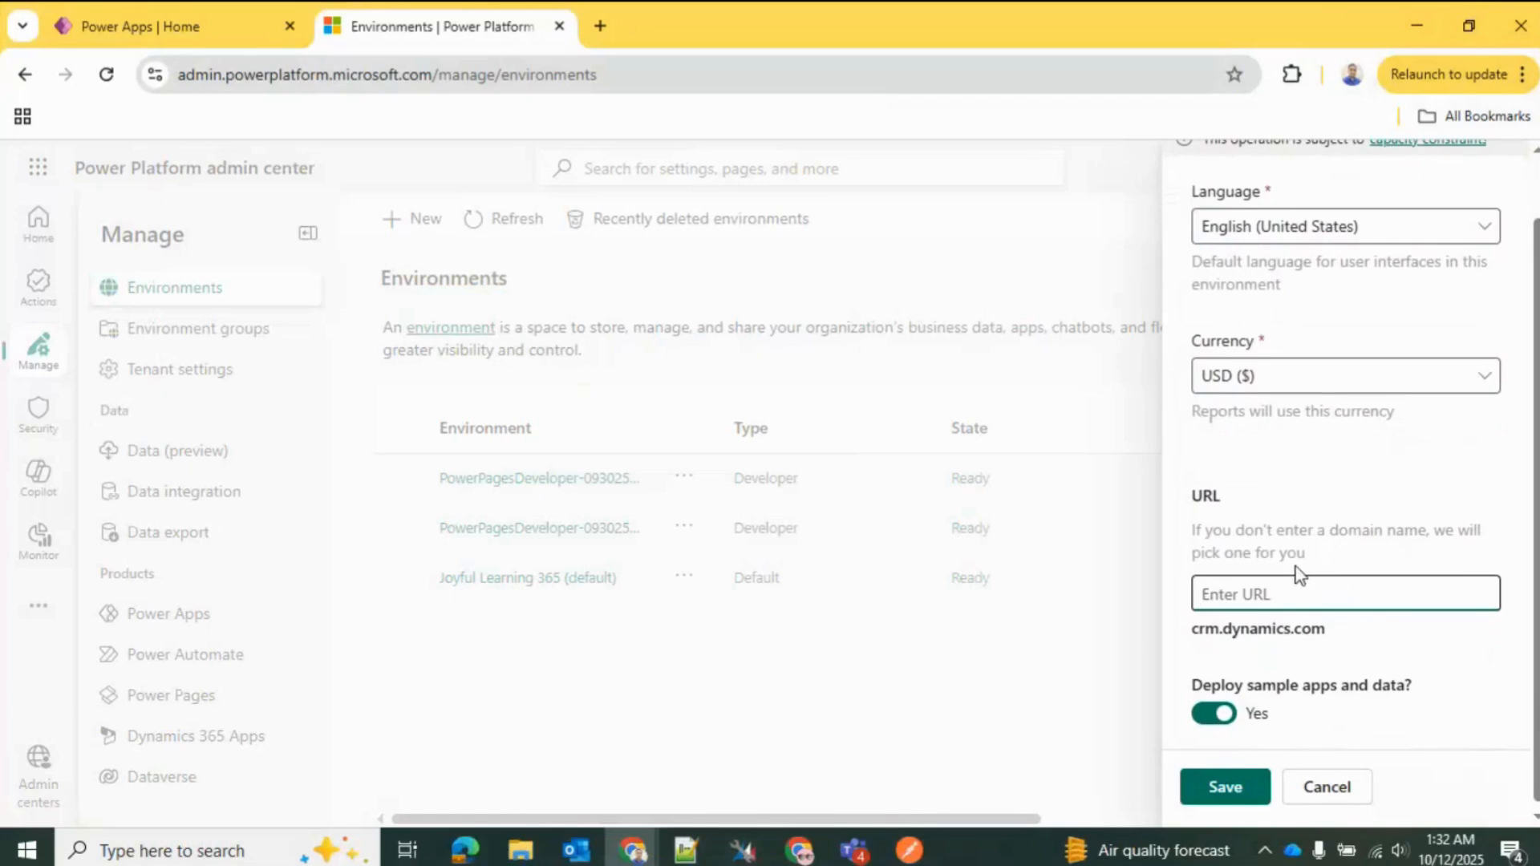
{"action": "type", "text": "s"}
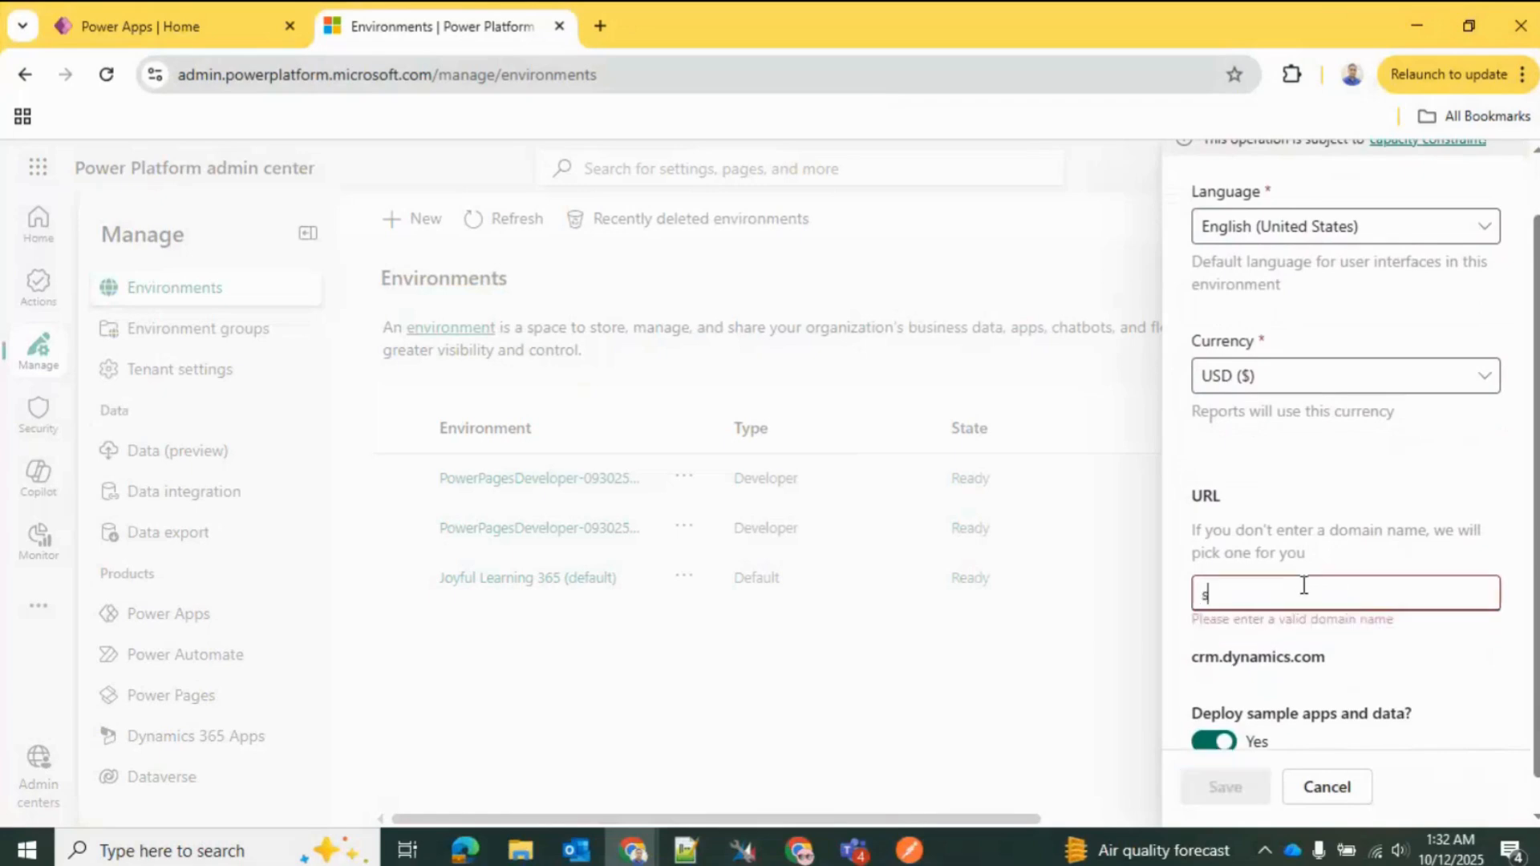
{"action": "type", "text": "hafiudd"}
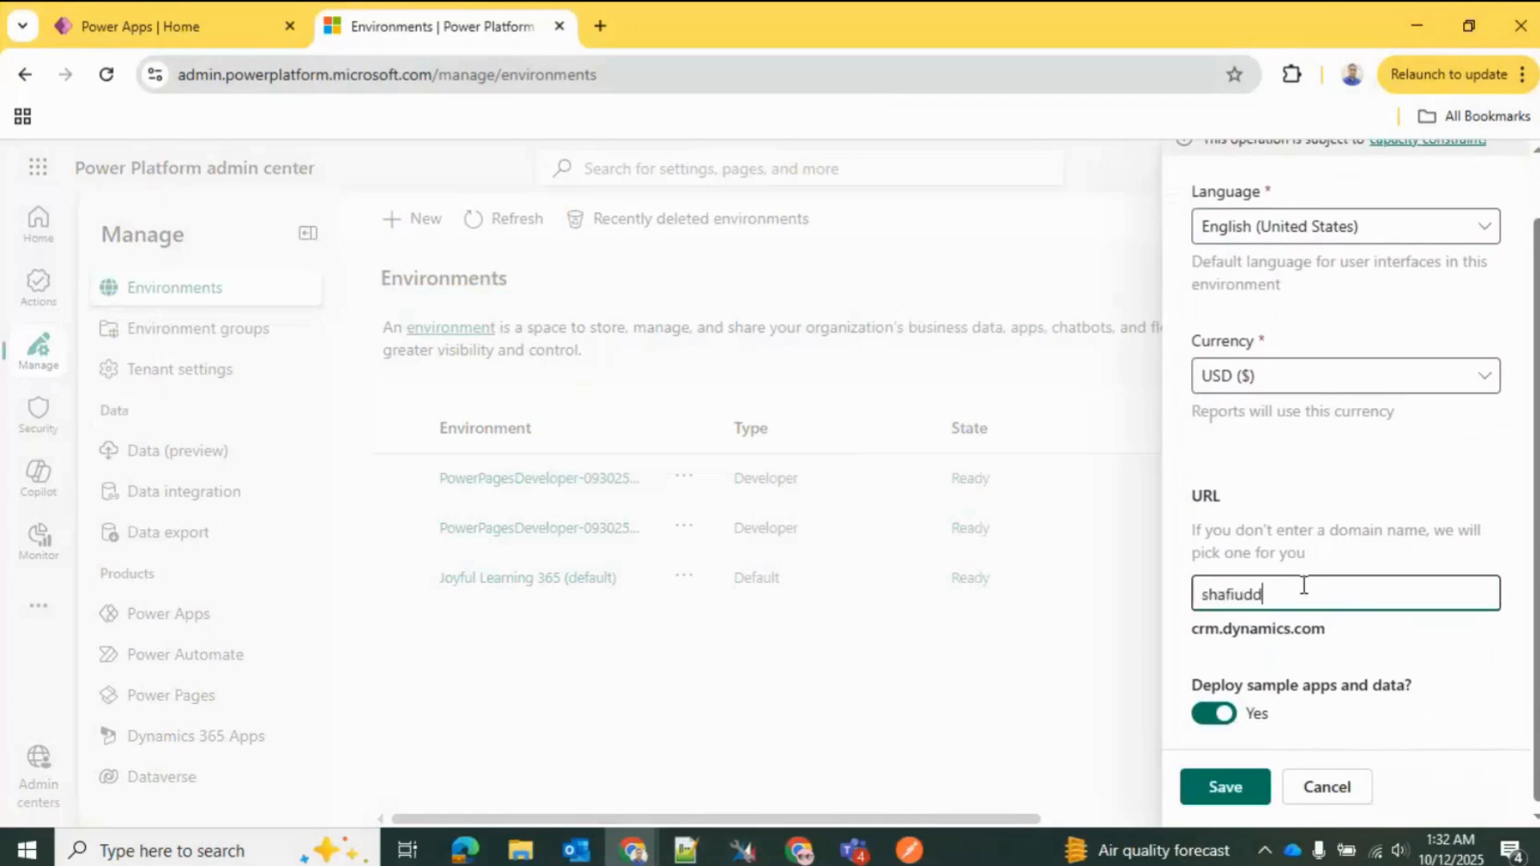
{"action": "type", "text": "indeveloper"}
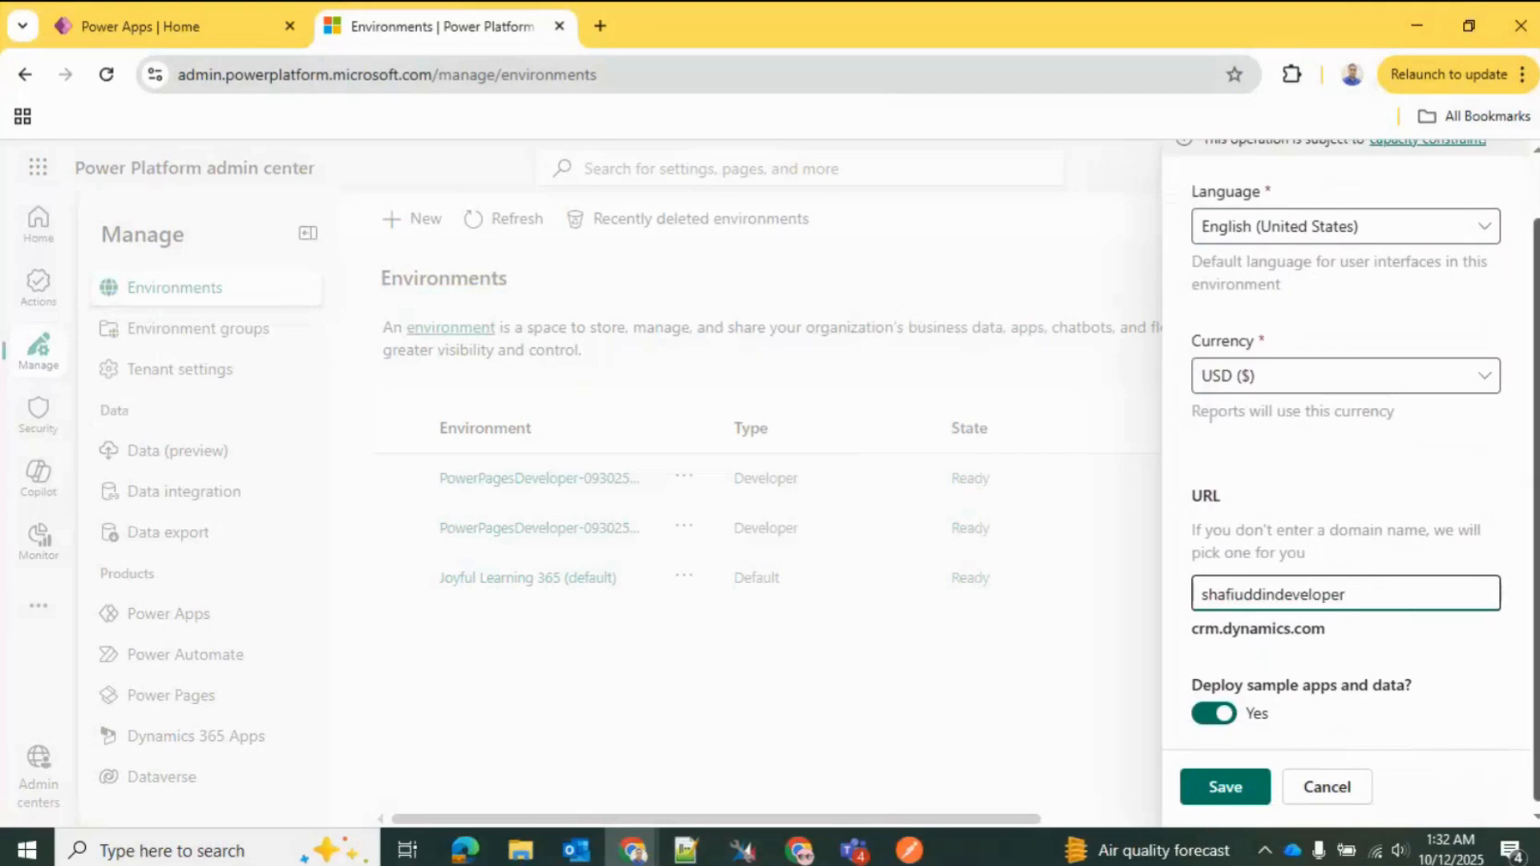
{"action": "scroll", "coordinate": [1346, 594], "scroll_direction": "down", "scroll_amount": 1}
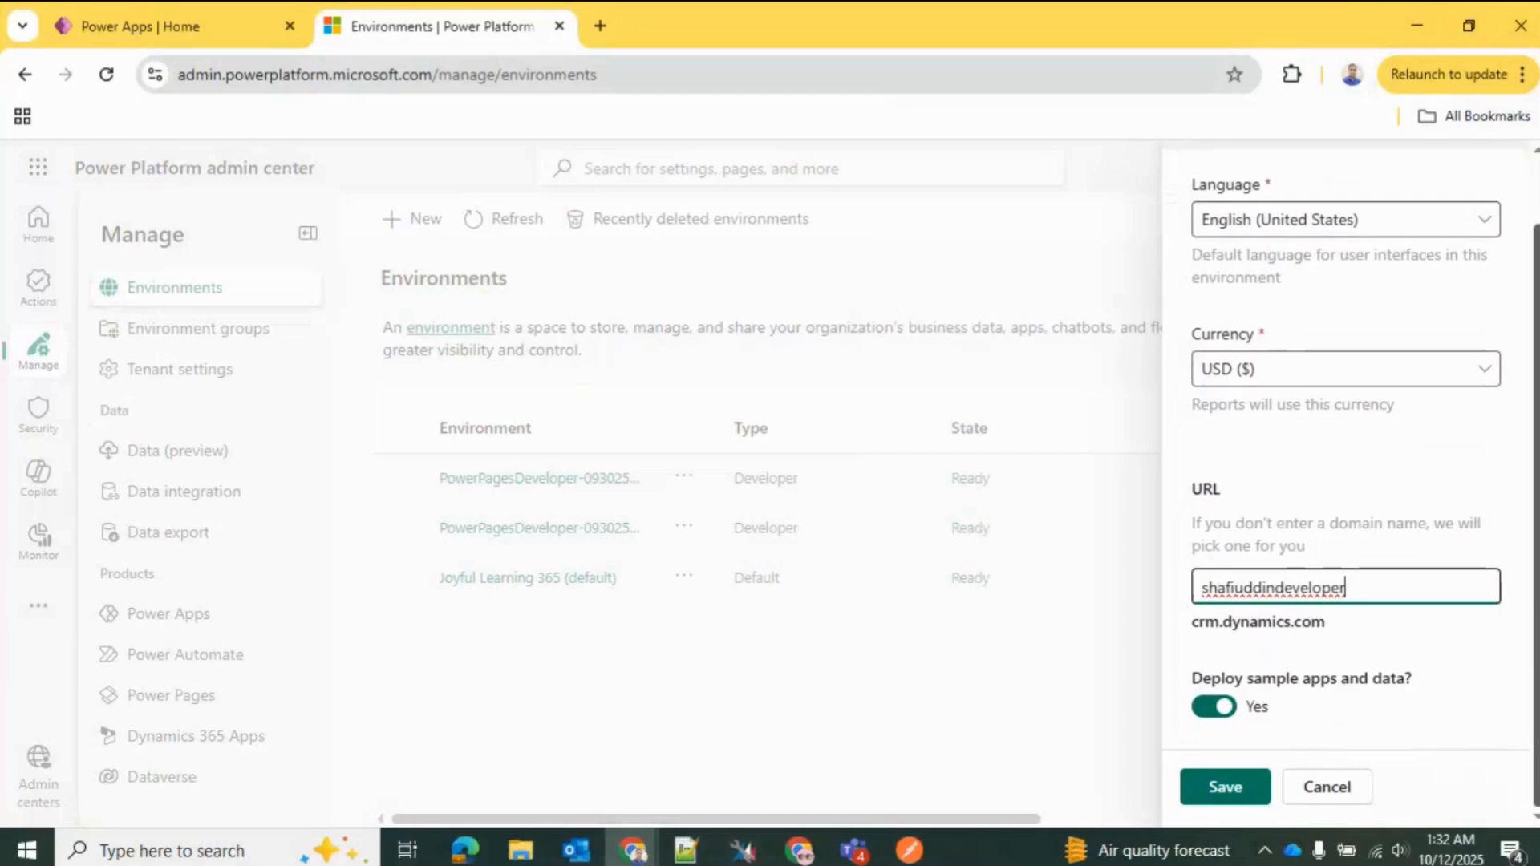
{"action": "left_click", "coordinate": [1227, 791]}
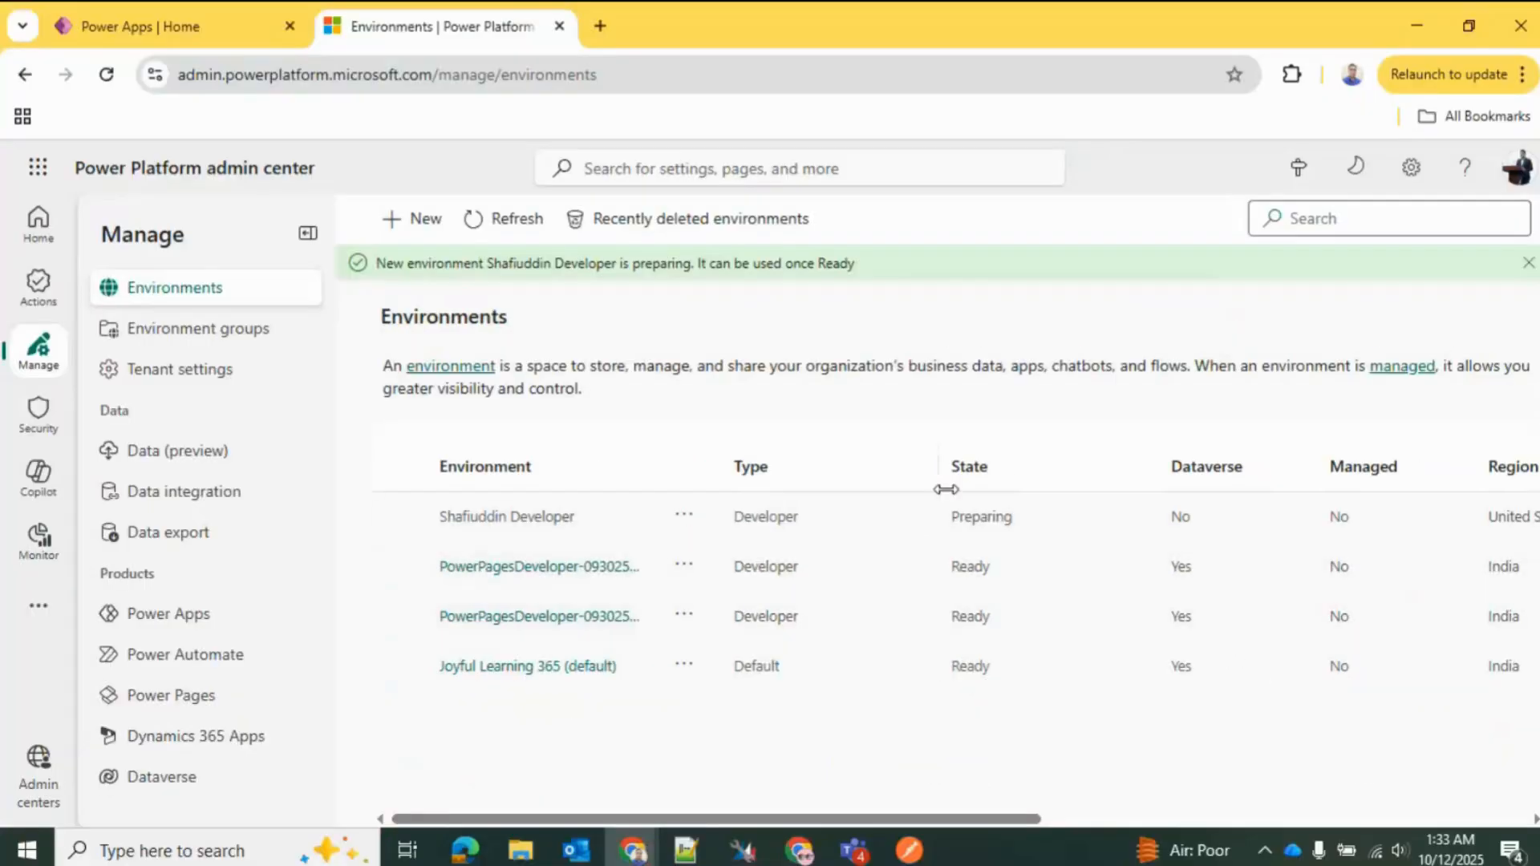
Step: Refresh the environments list to check the new environment's state, and show the actions available for it
{"action": "left_click", "coordinate": [515, 219]}
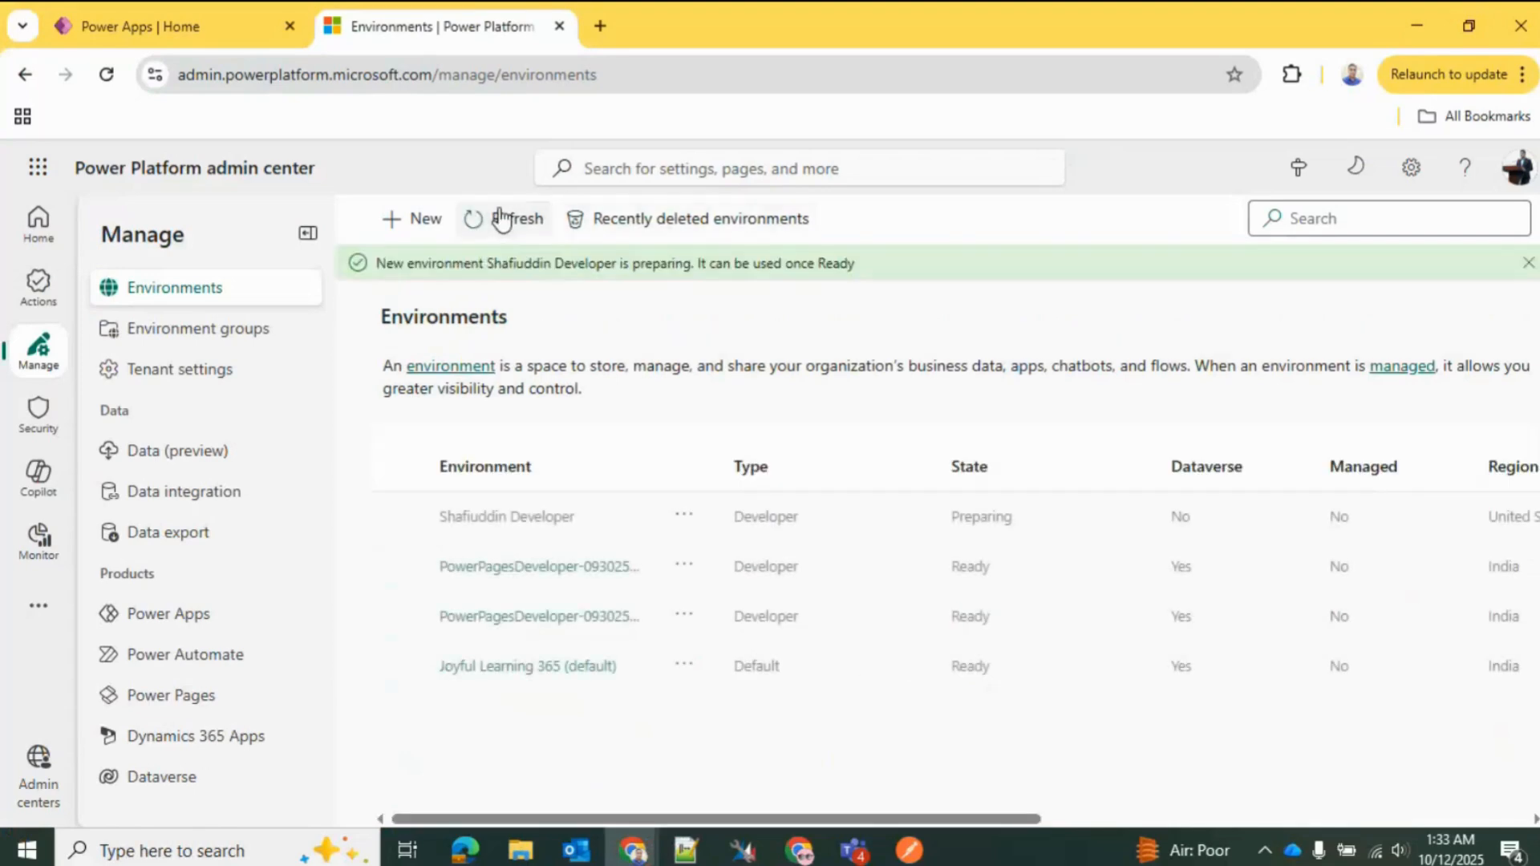
{"action": "left_click", "coordinate": [502, 218]}
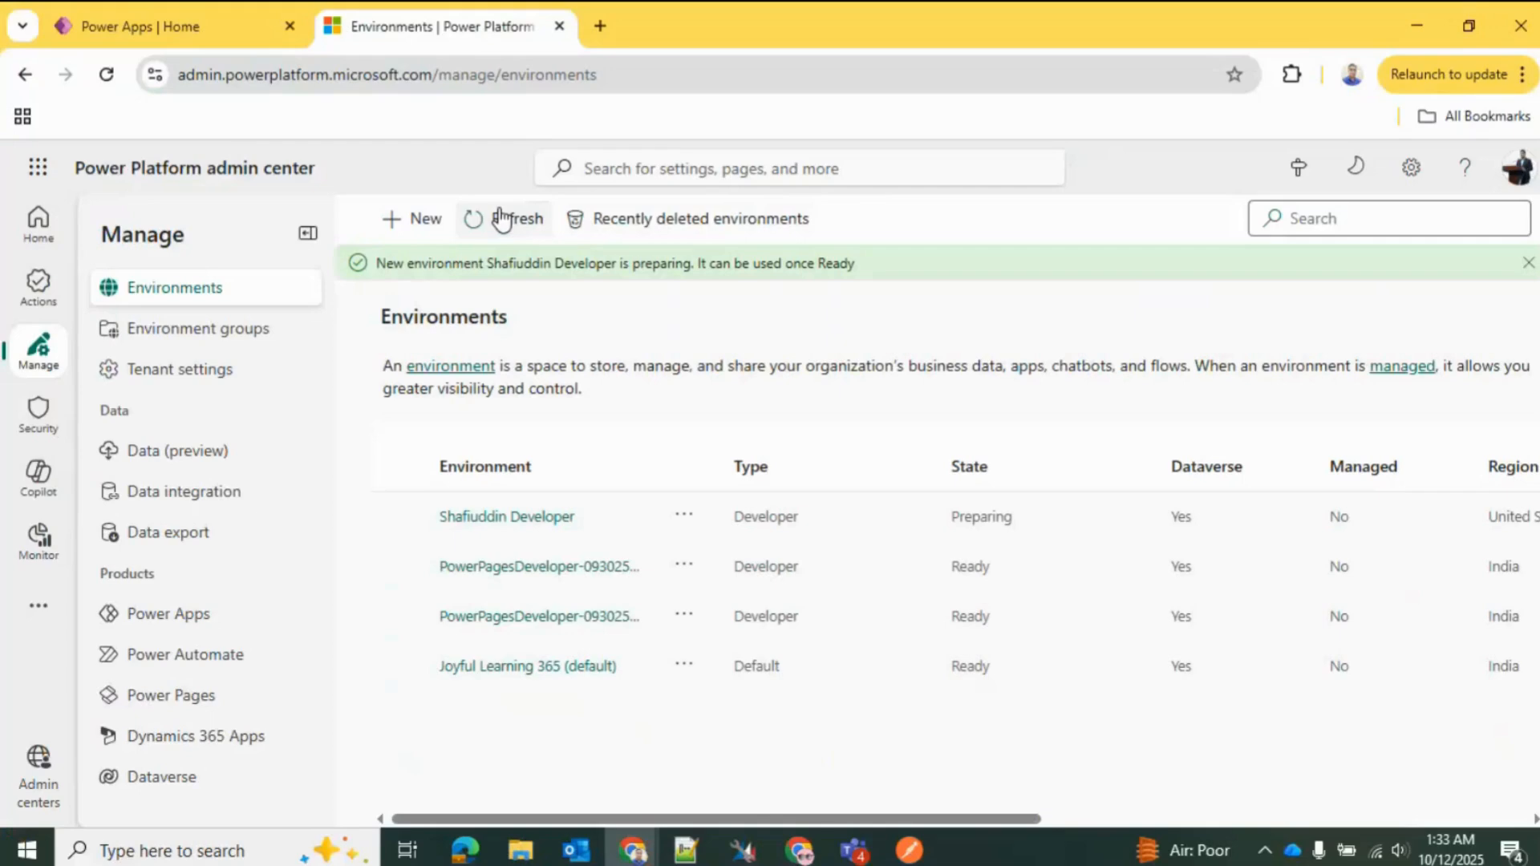
{"action": "left_click", "coordinate": [501, 218]}
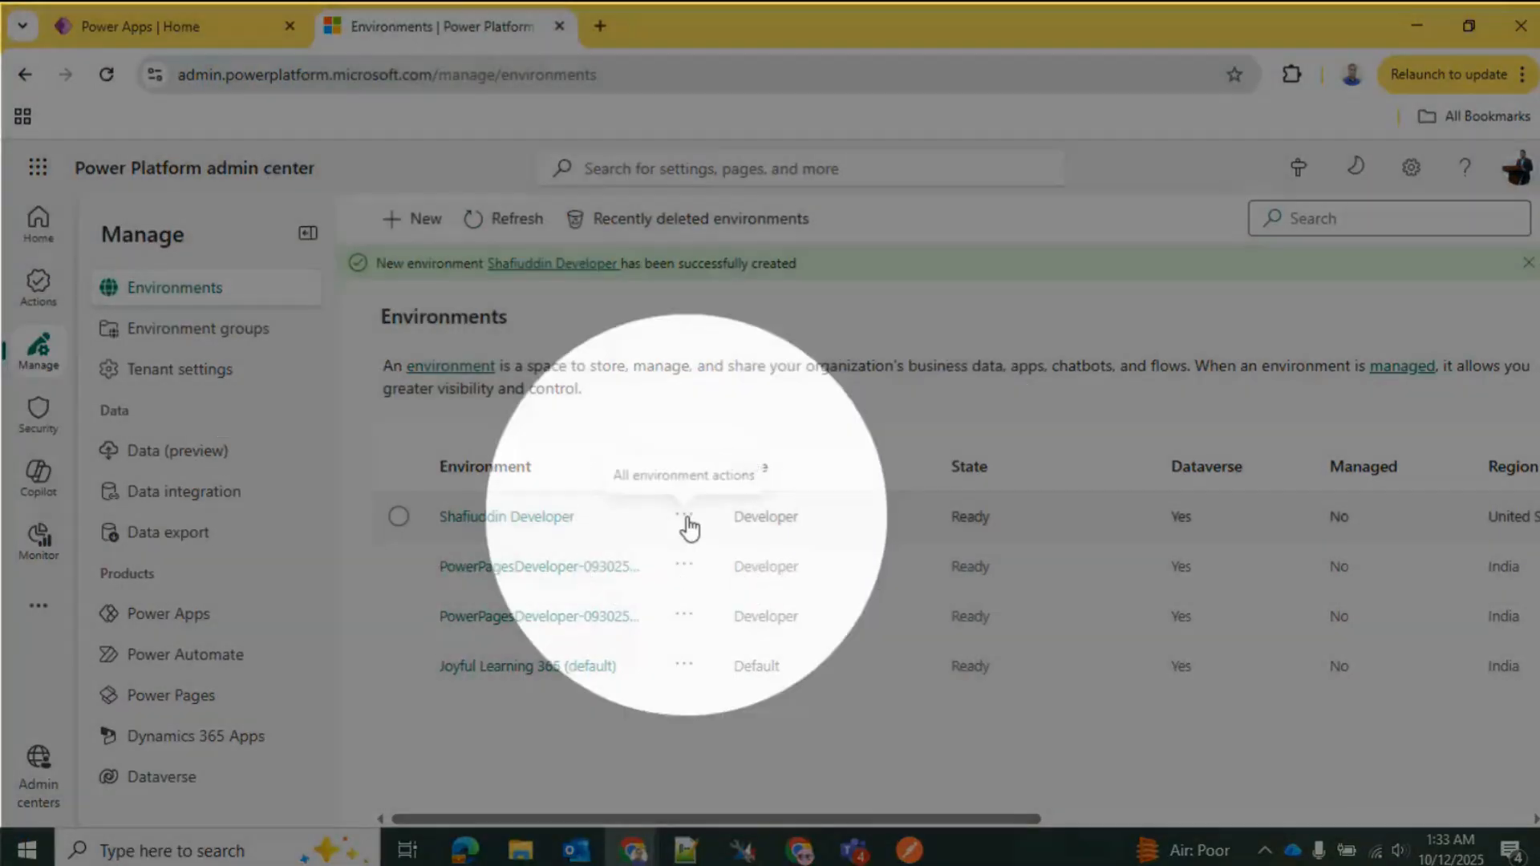
{"action": "left_click", "coordinate": [684, 515]}
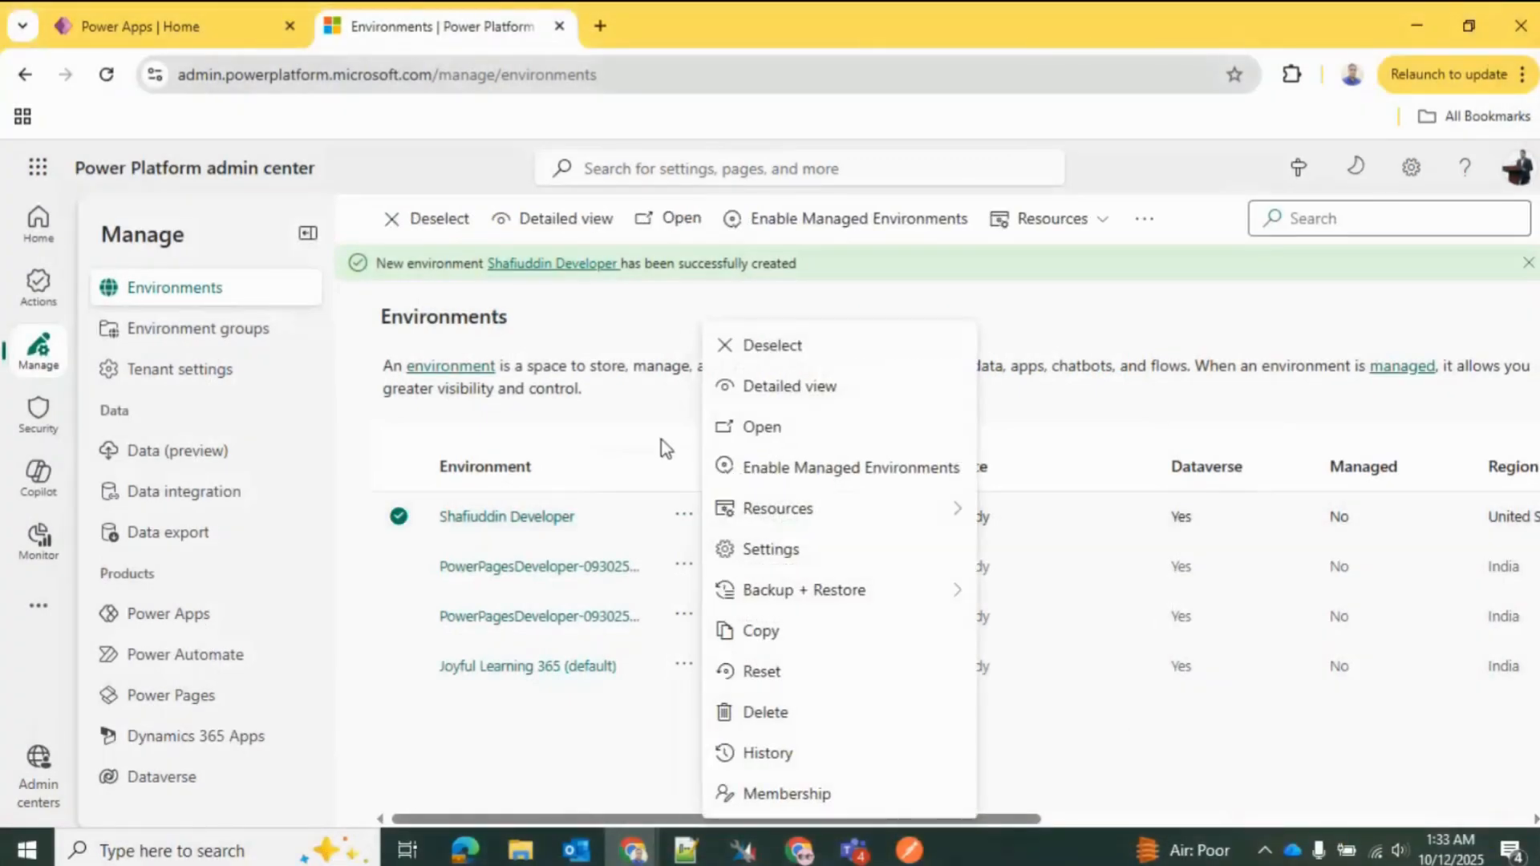
Step: Switch to Power Apps and make the newly created Developer environment the current one
{"action": "left_click", "coordinate": [202, 10]}
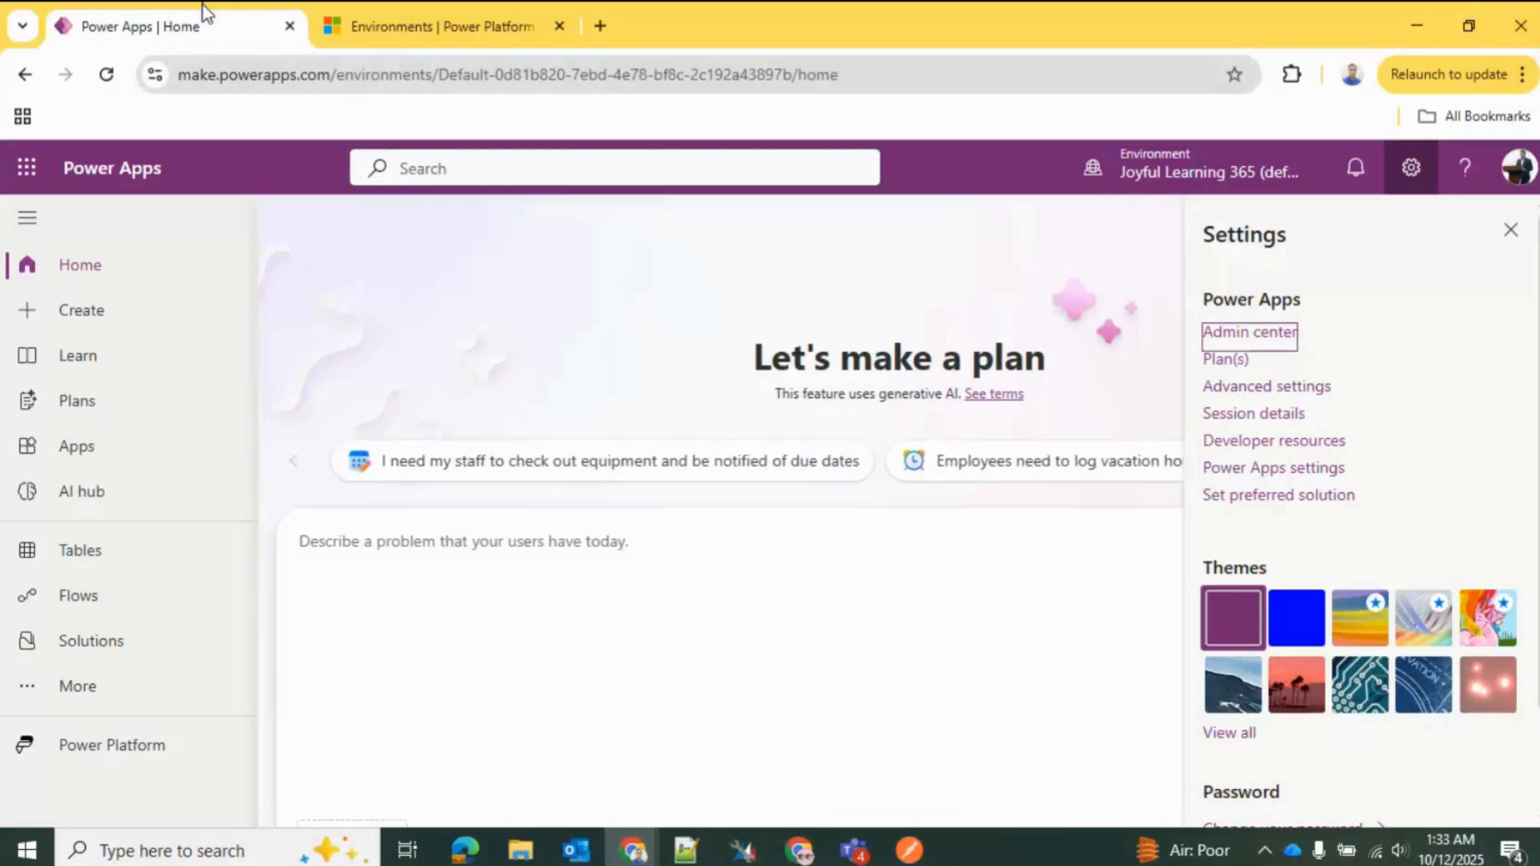
{"action": "left_click", "coordinate": [1511, 231]}
{"action": "left_click", "coordinate": [1190, 170]}
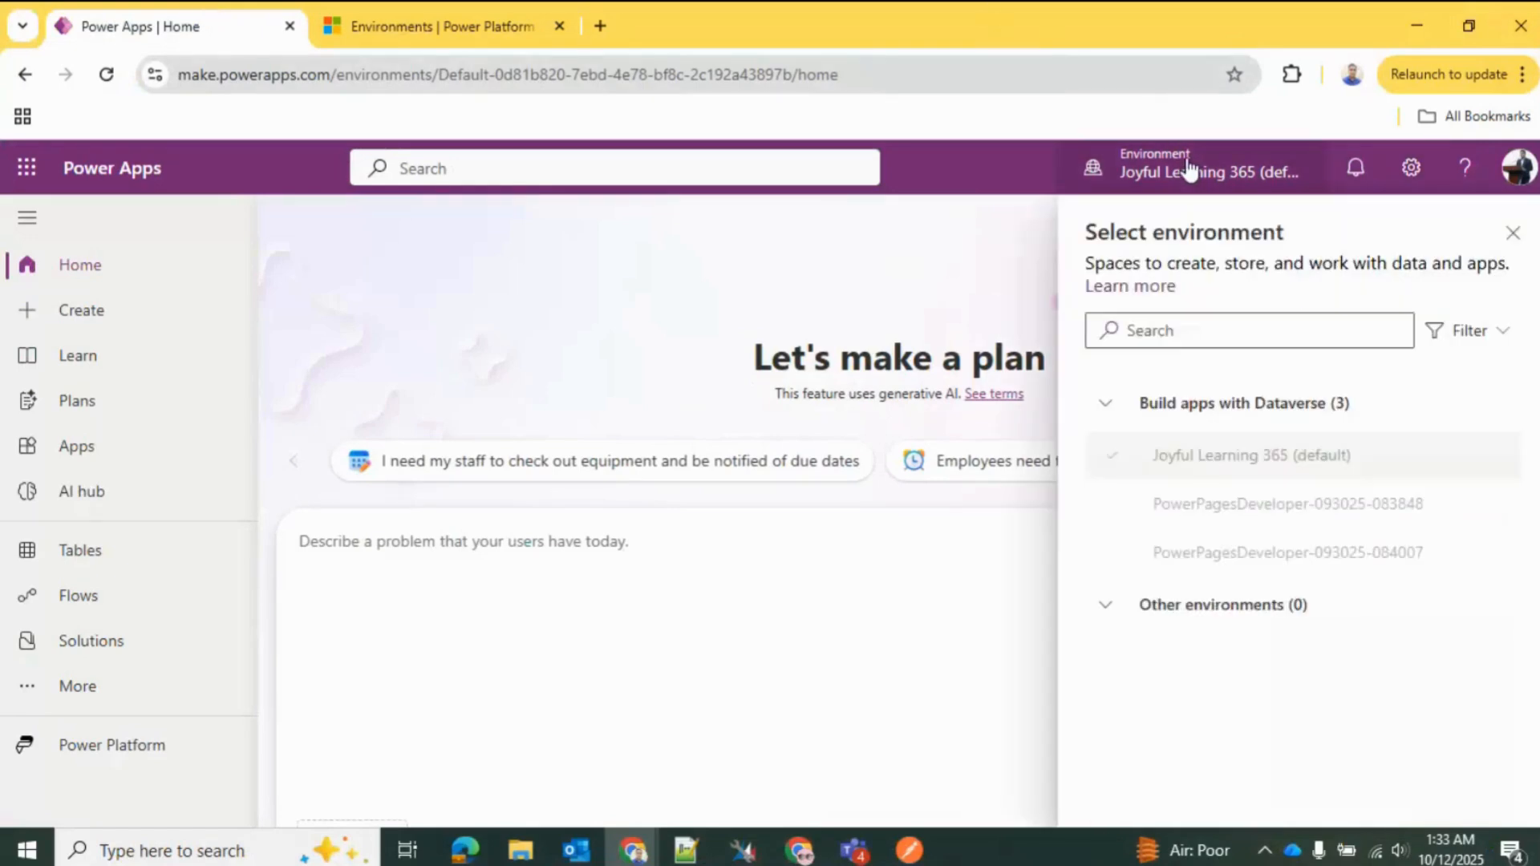
{"action": "mouse_move", "coordinate": [1246, 619]}
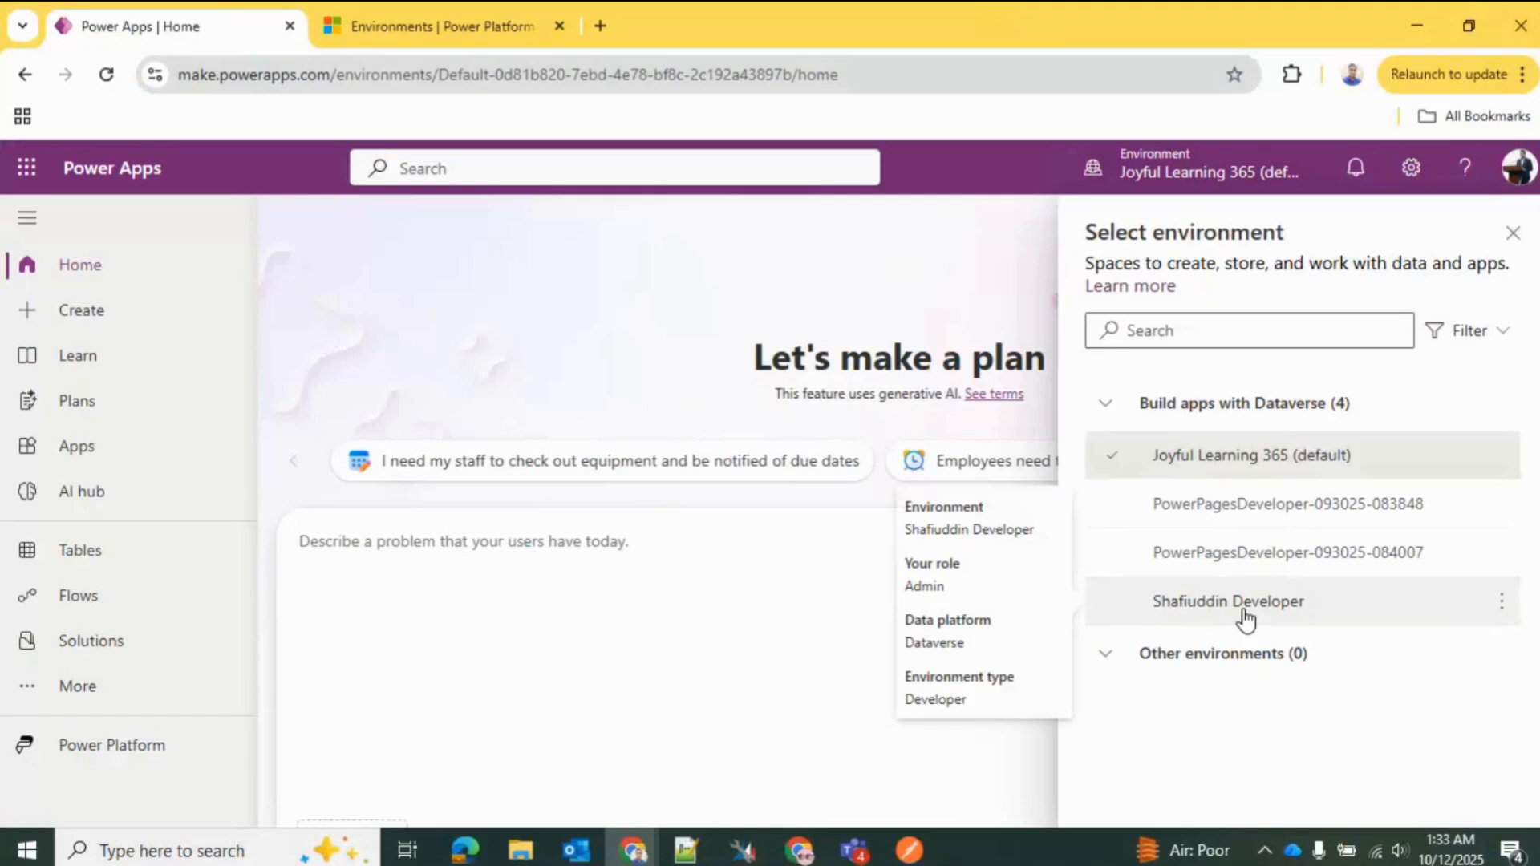
{"action": "left_click", "coordinate": [1246, 618]}
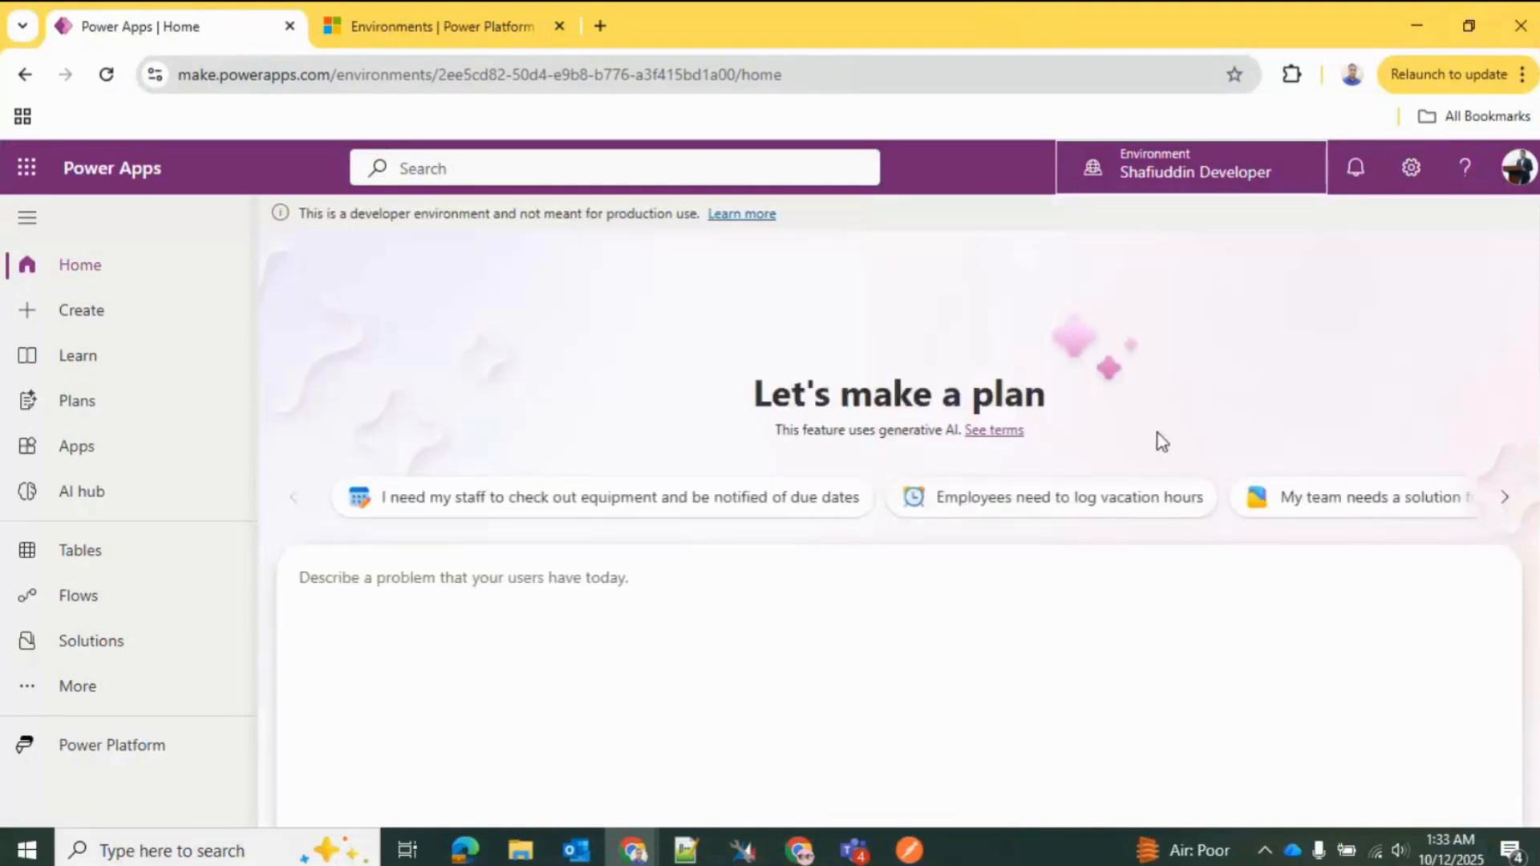
Step: Go to the environment's apps and list all of them instead of only the owned ones
{"action": "left_click_drag", "start_coordinate": [1536, 315], "coordinate": [1536, 587]}
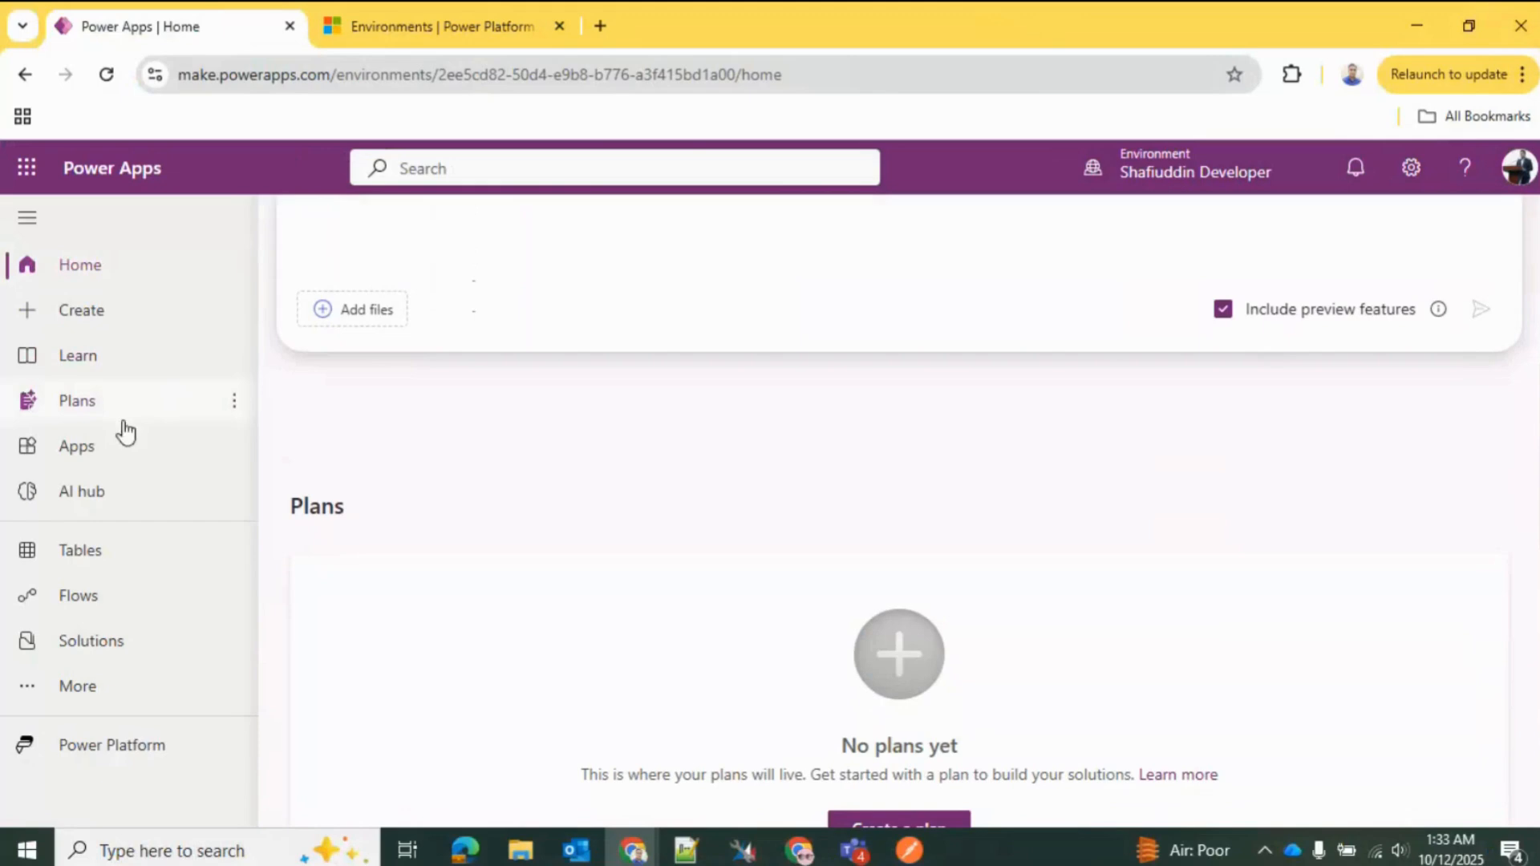
{"action": "left_click", "coordinate": [124, 448]}
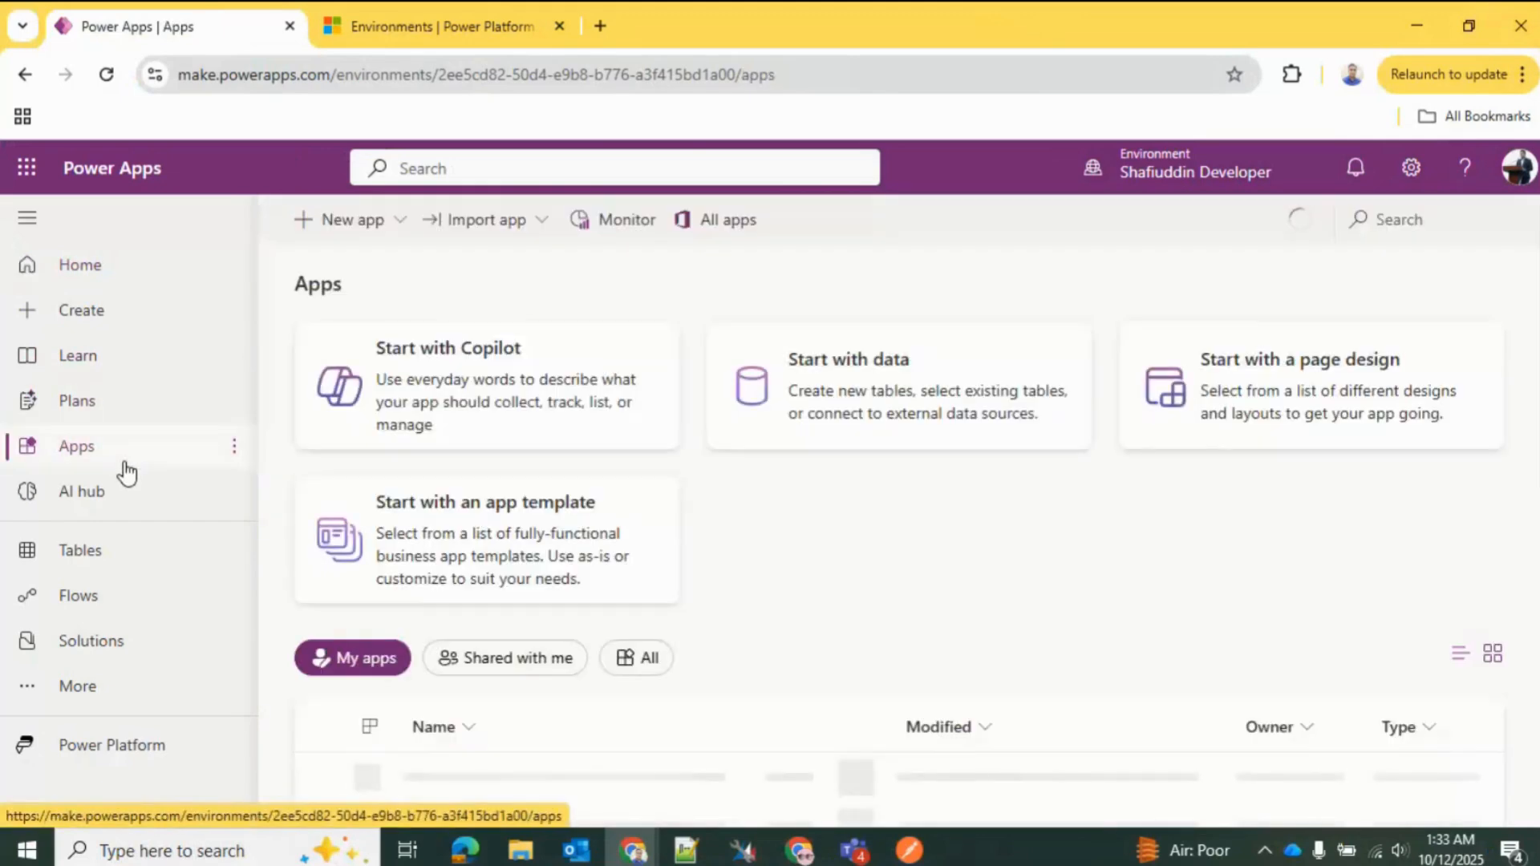
{"action": "scroll", "coordinate": [1327, 508], "scroll_direction": "down", "scroll_amount": 2}
{"action": "scroll", "coordinate": [956, 639], "scroll_direction": "down", "scroll_amount": 1}
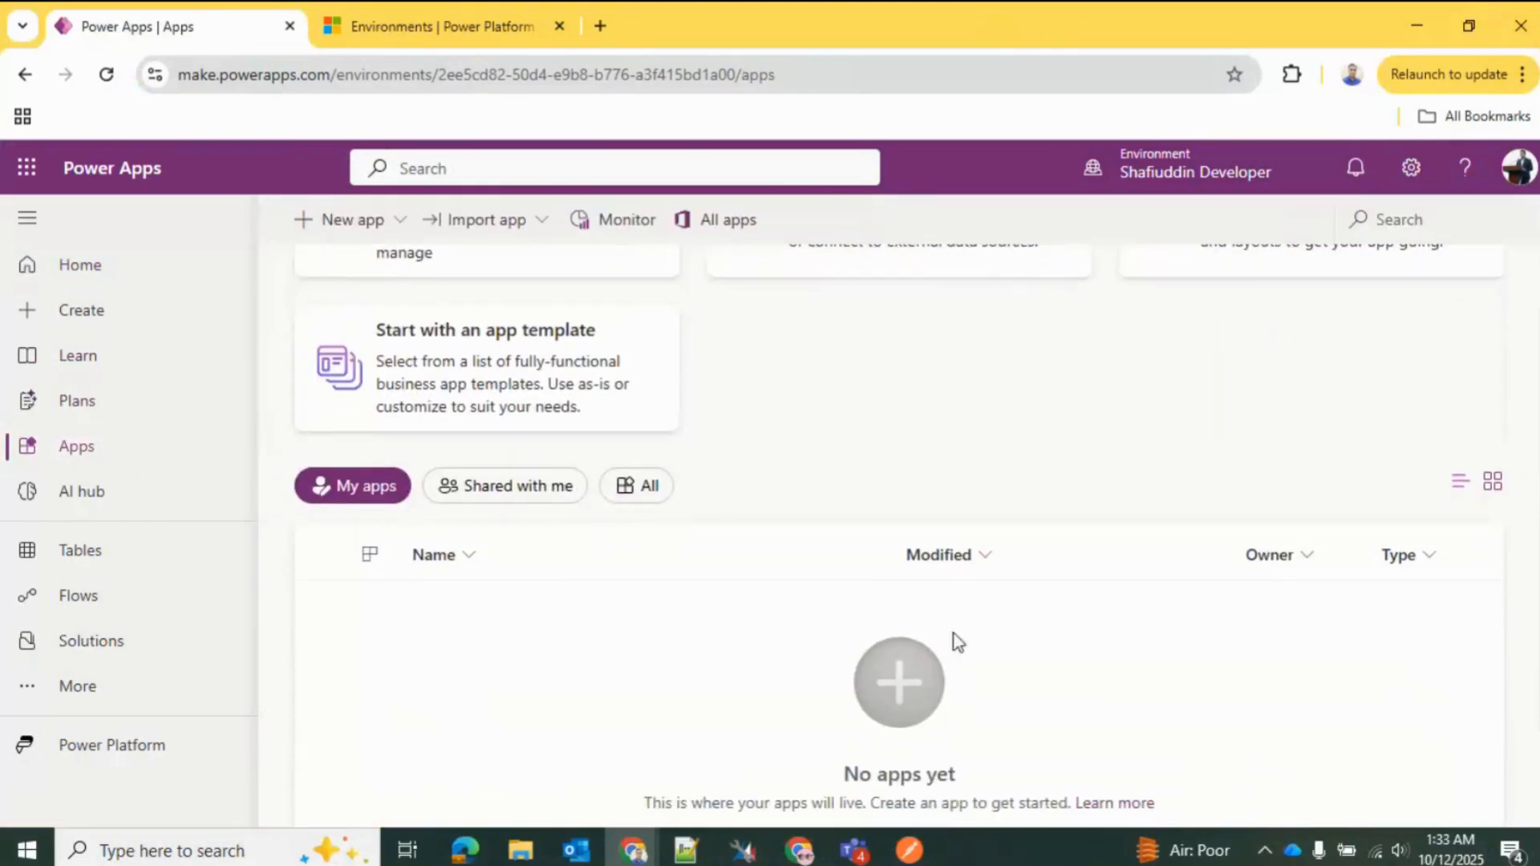
{"action": "left_click", "coordinate": [647, 491]}
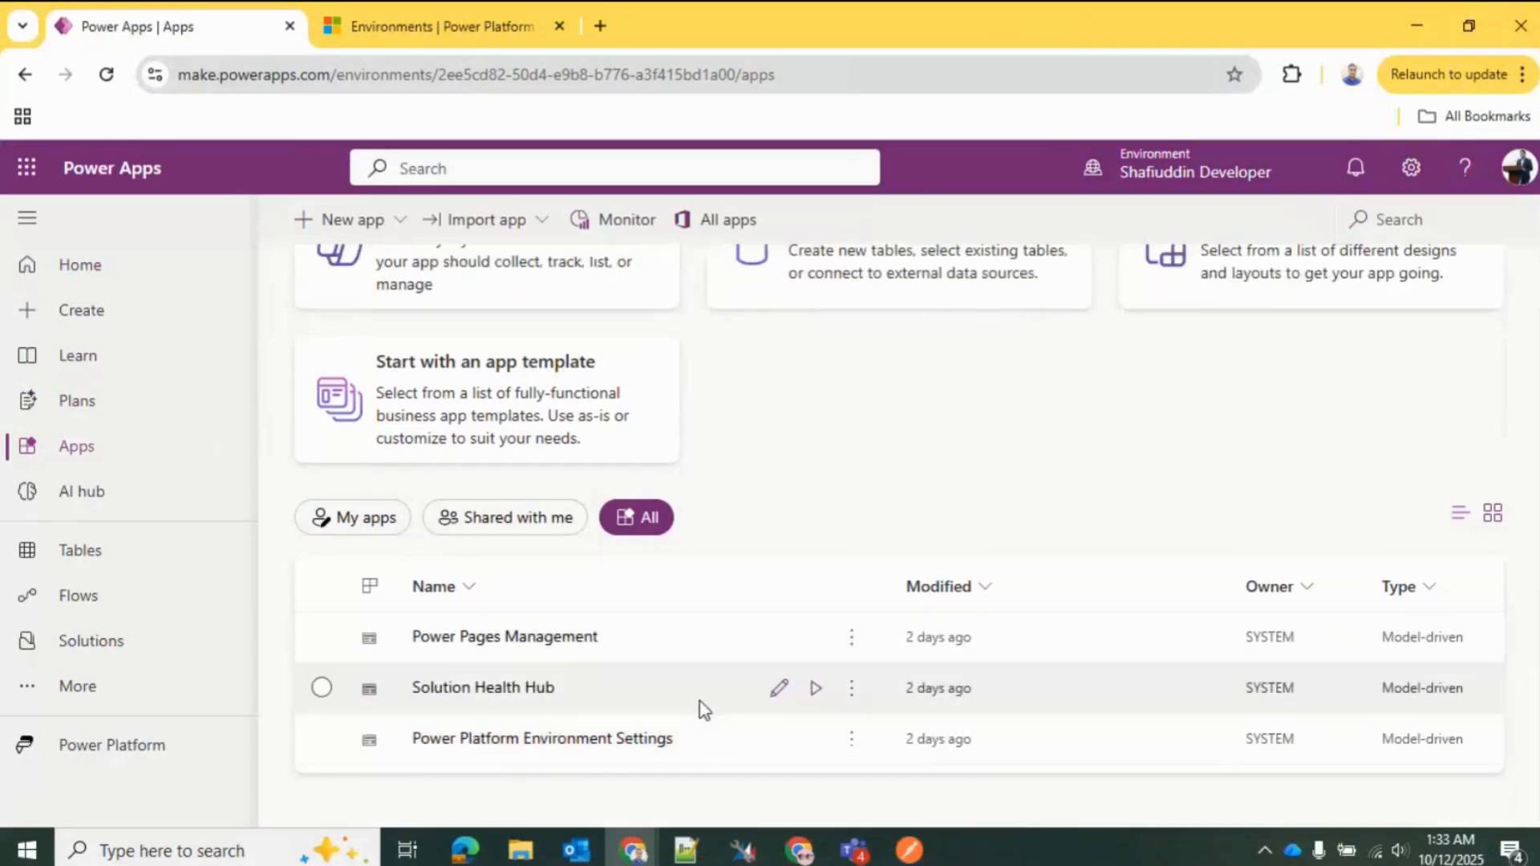
Step: Play the Solution Health Hub app and sign in with the account's saved password
{"action": "left_click", "coordinate": [816, 689]}
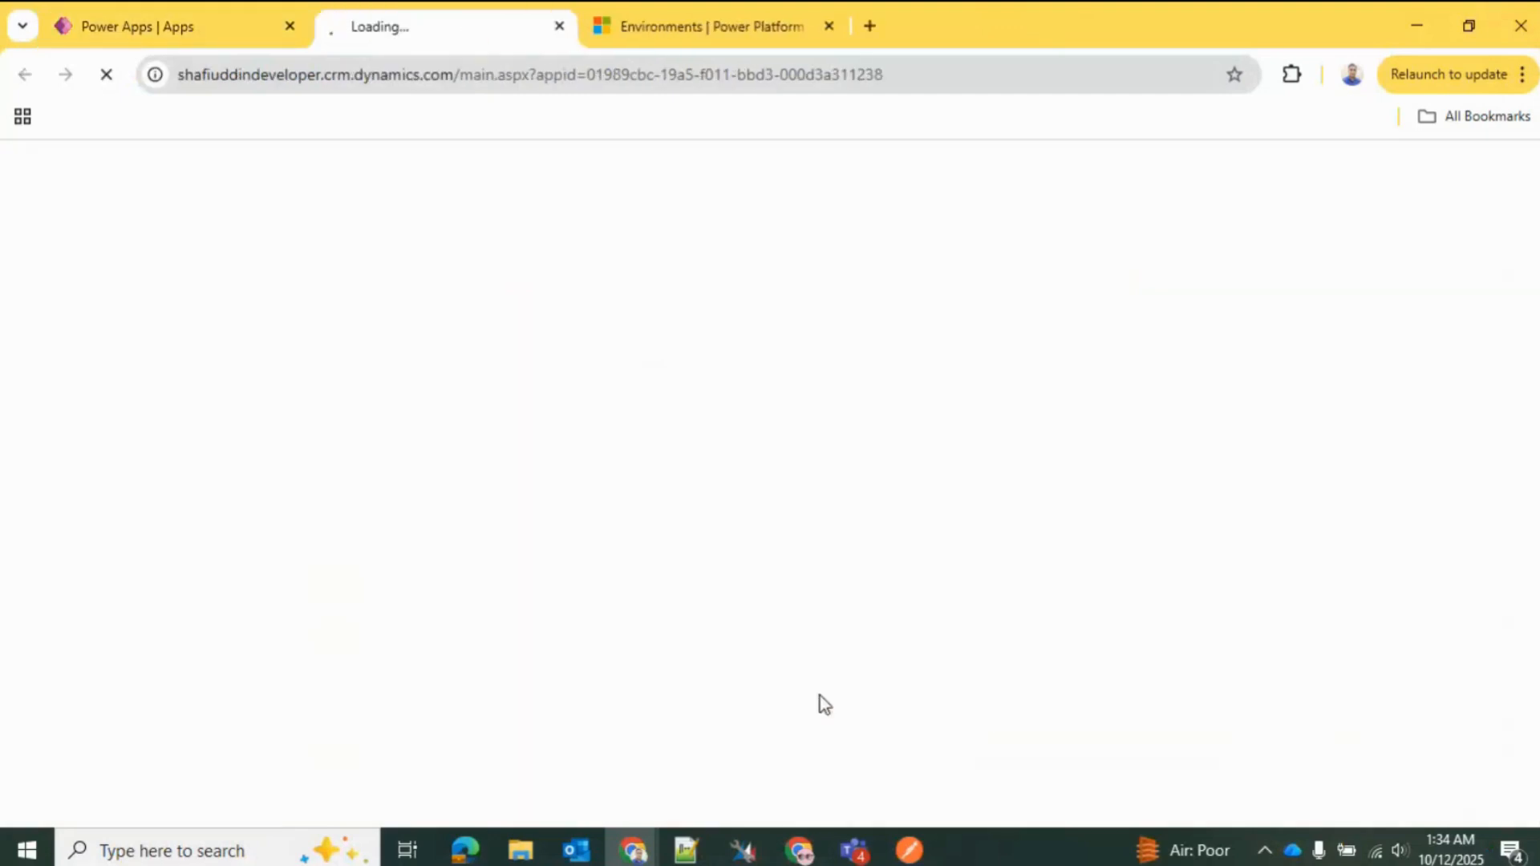
{"action": "left_click", "coordinate": [311, 74]}
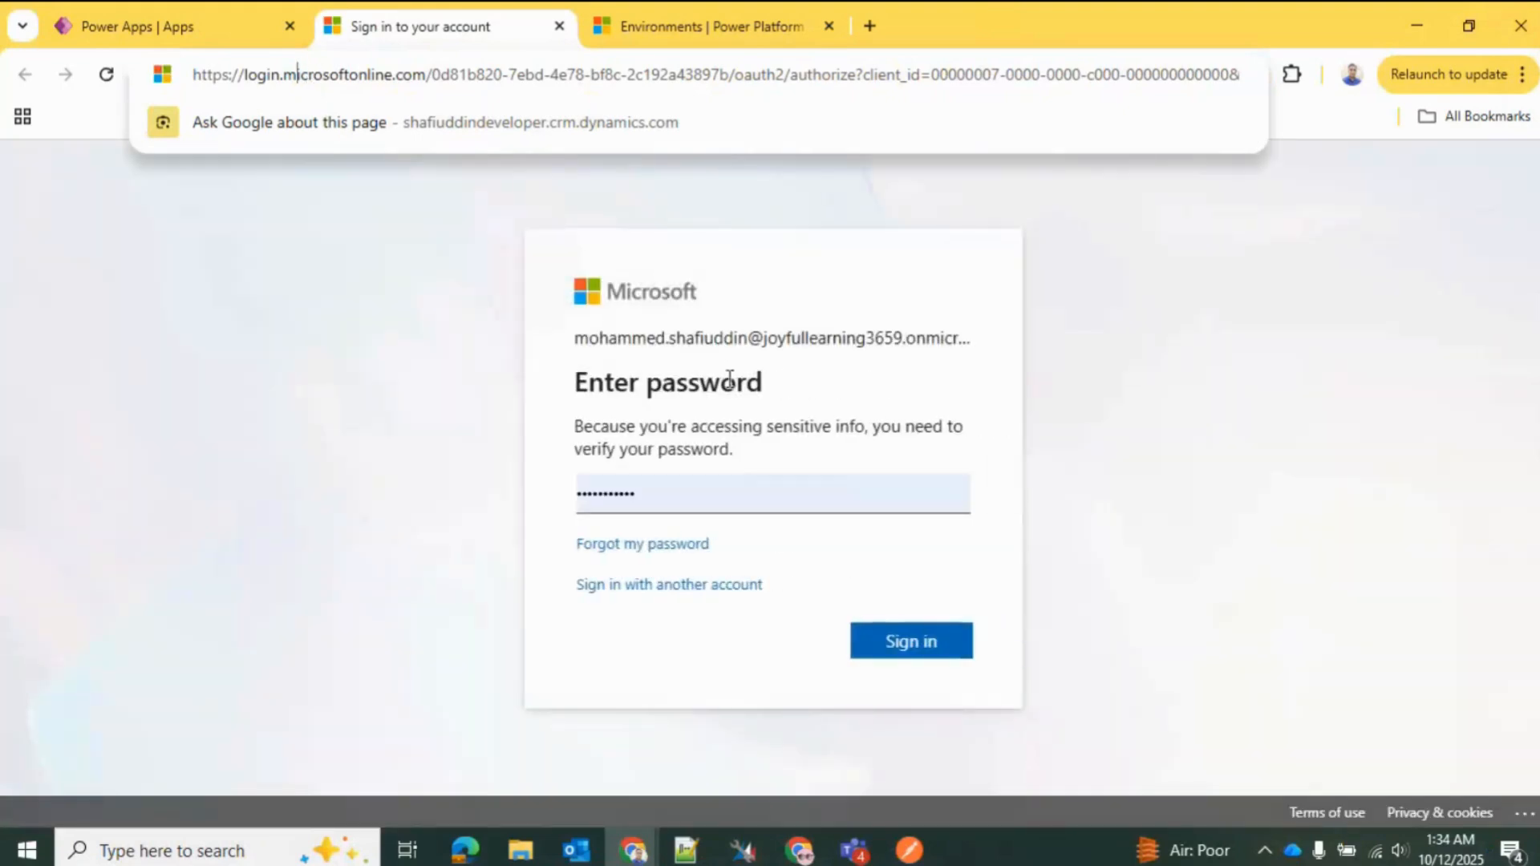
{"action": "left_click", "coordinate": [706, 475]}
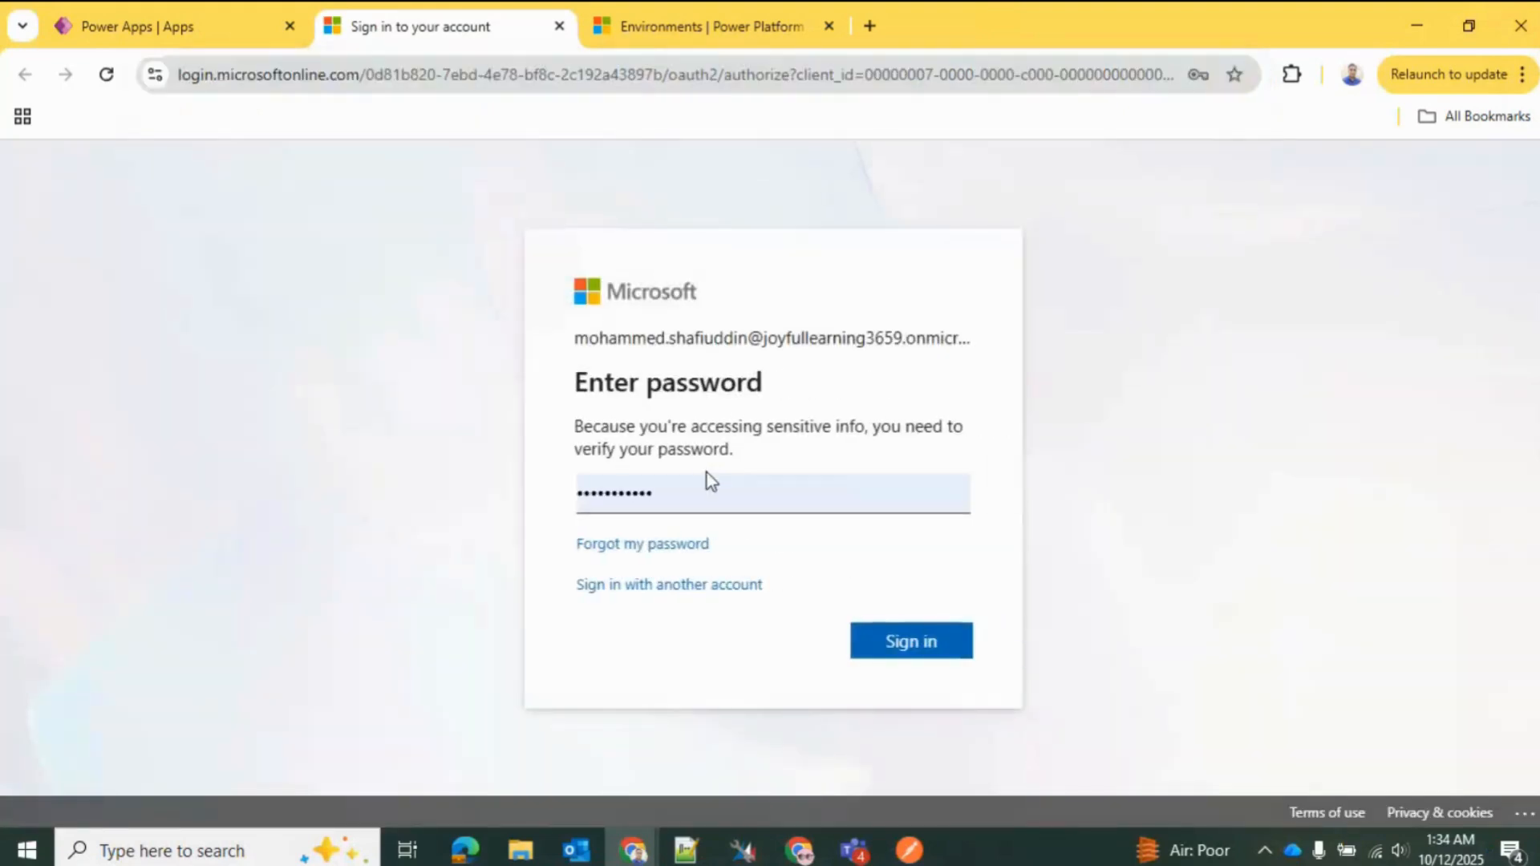
{"action": "left_click", "coordinate": [938, 652]}
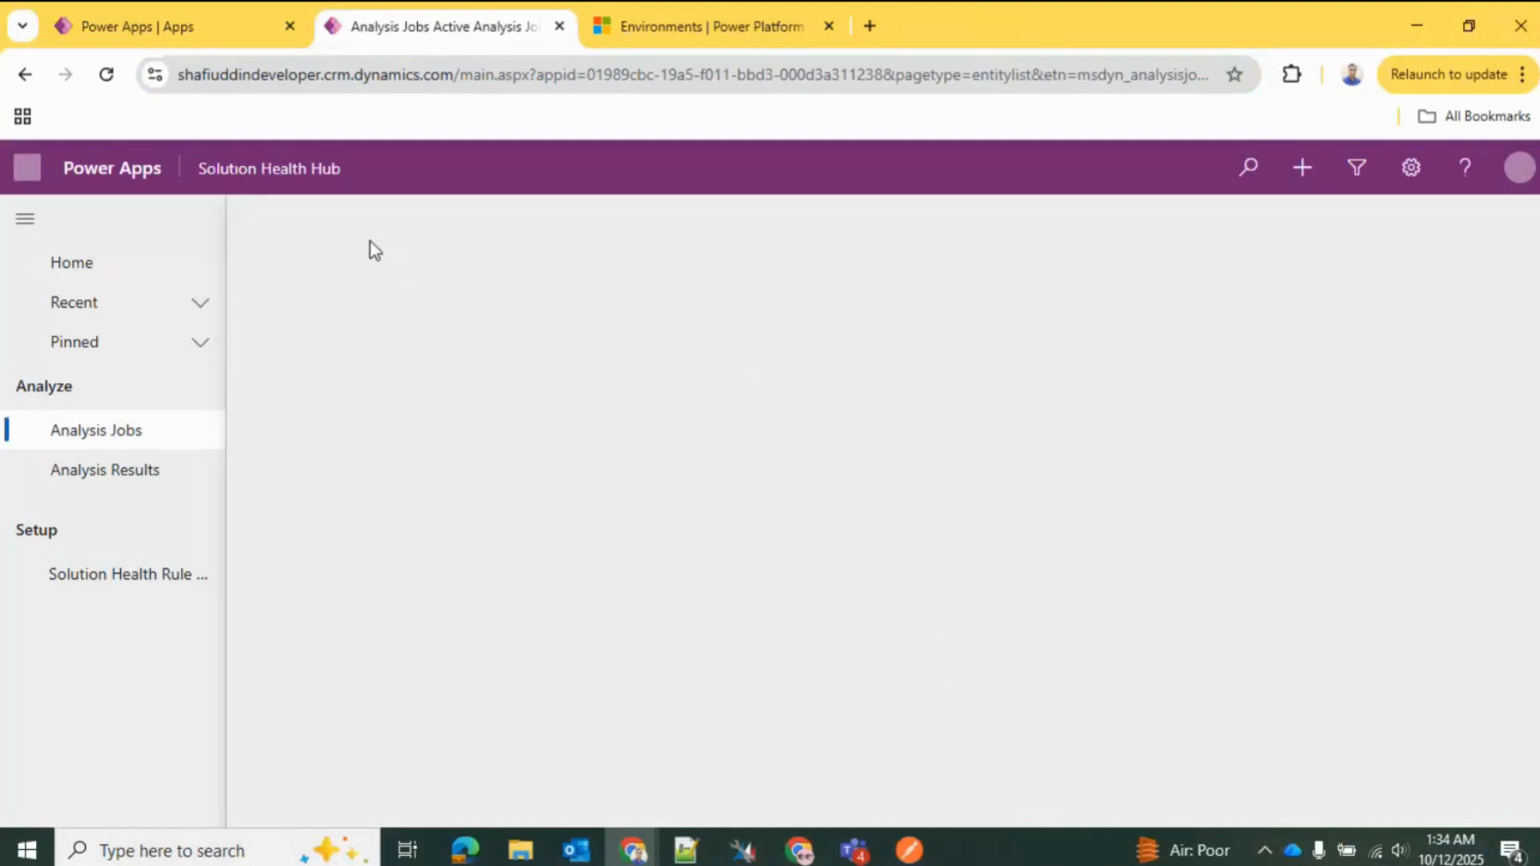
Step: Examine the custom domain in the Solution Health Hub app's web address, and return to the Power Apps apps list
{"action": "left_click", "coordinate": [331, 85]}
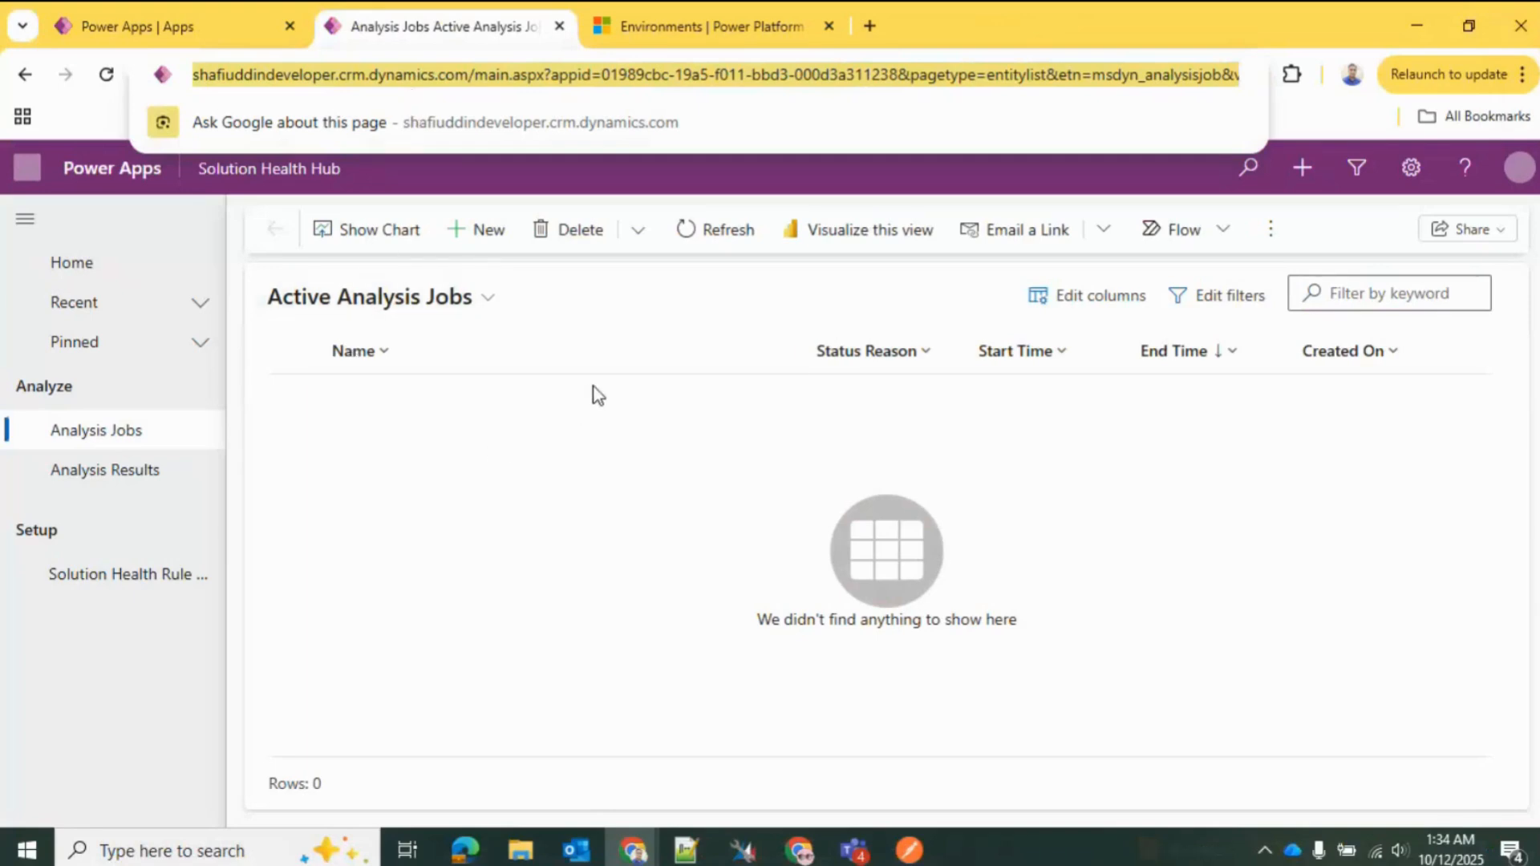
{"action": "left_click", "coordinate": [164, 11]}
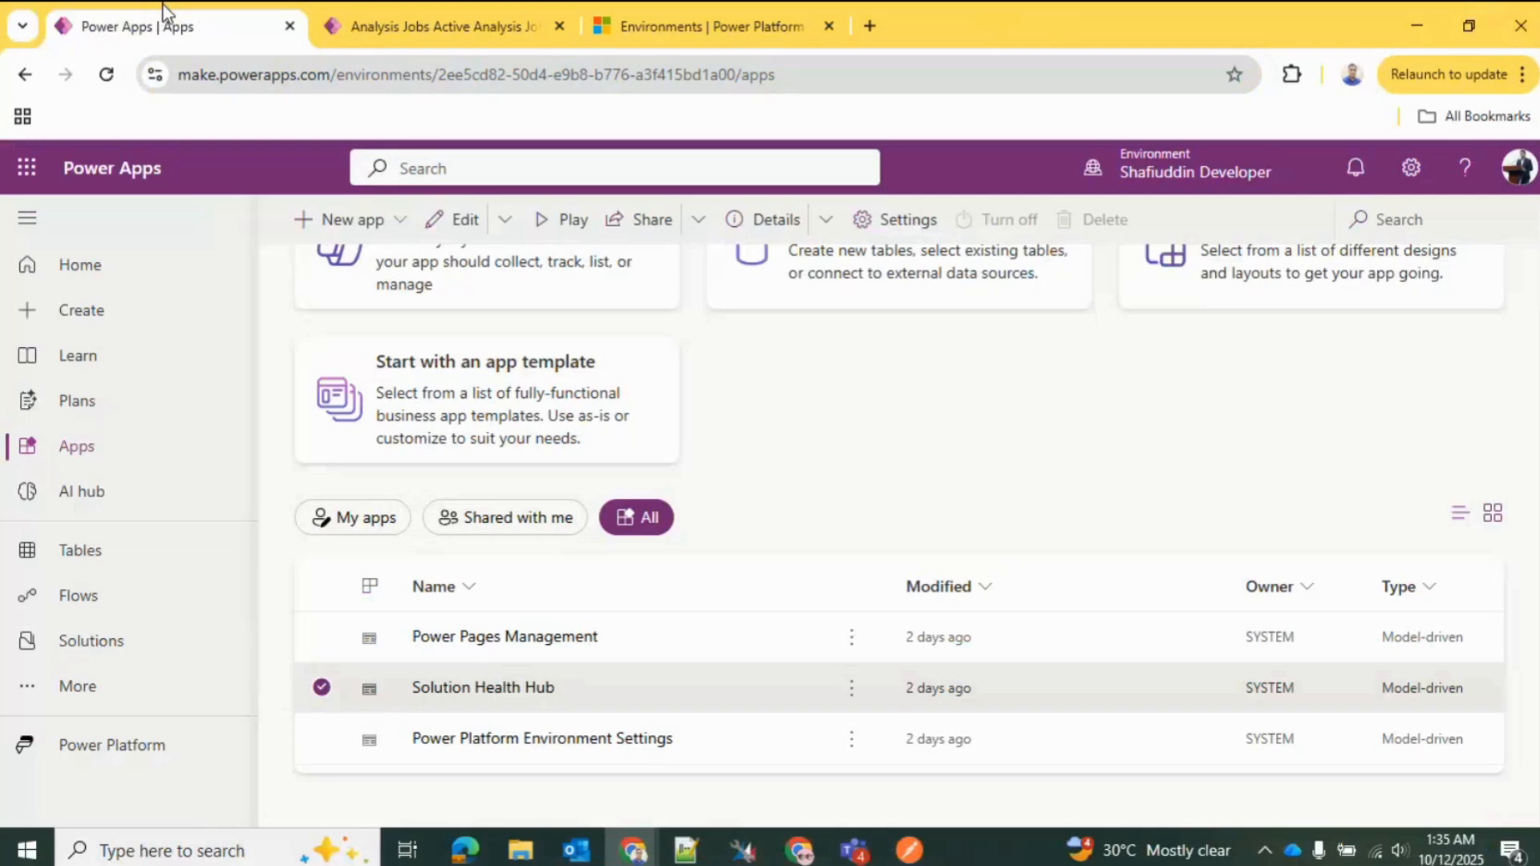
{"action": "left_click", "coordinate": [489, 4]}
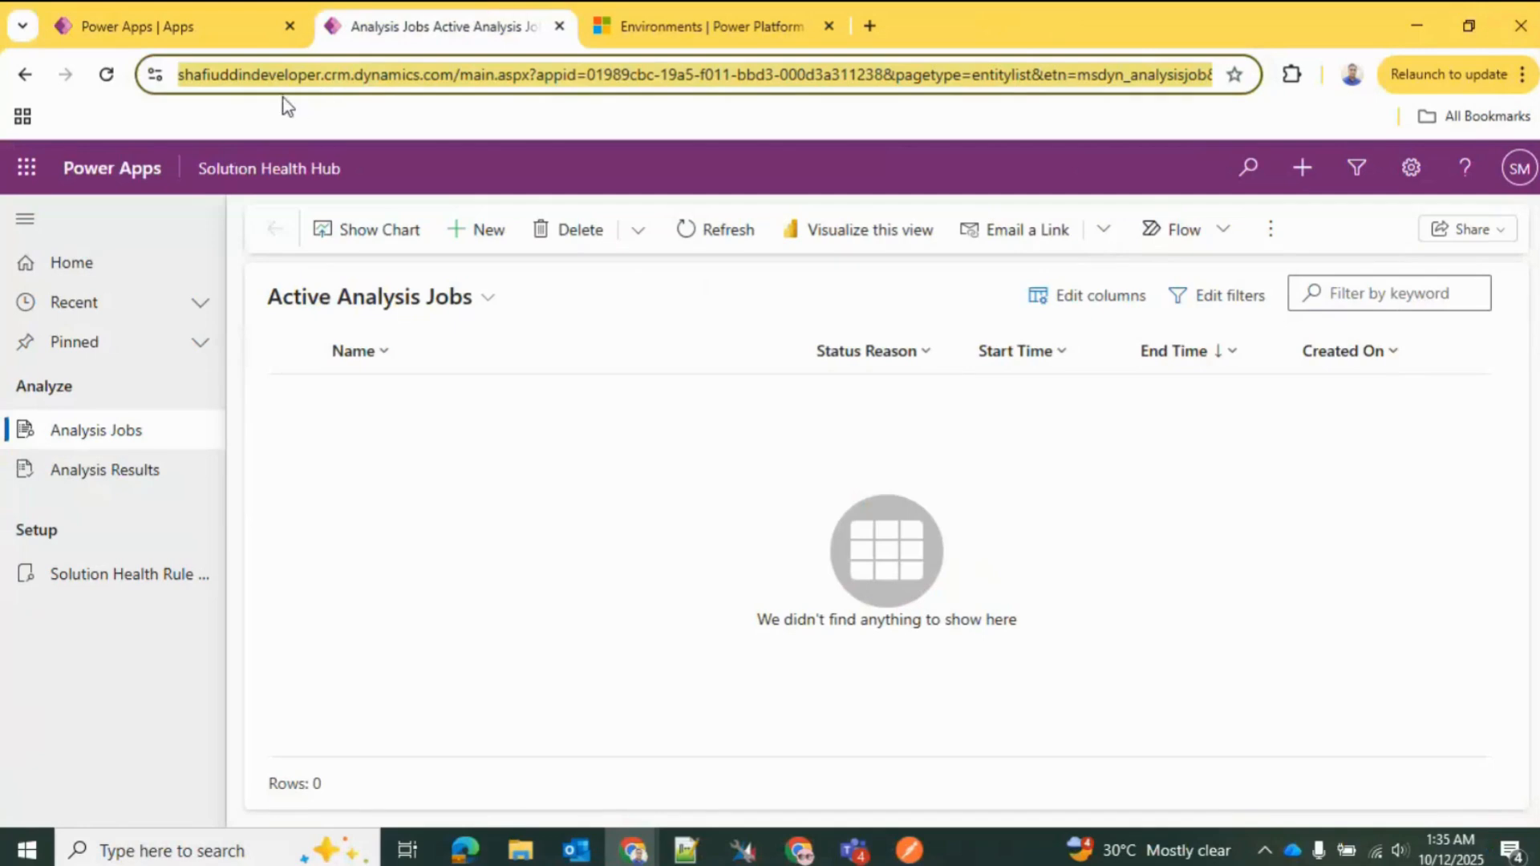
{"action": "left_click", "coordinate": [197, 32]}
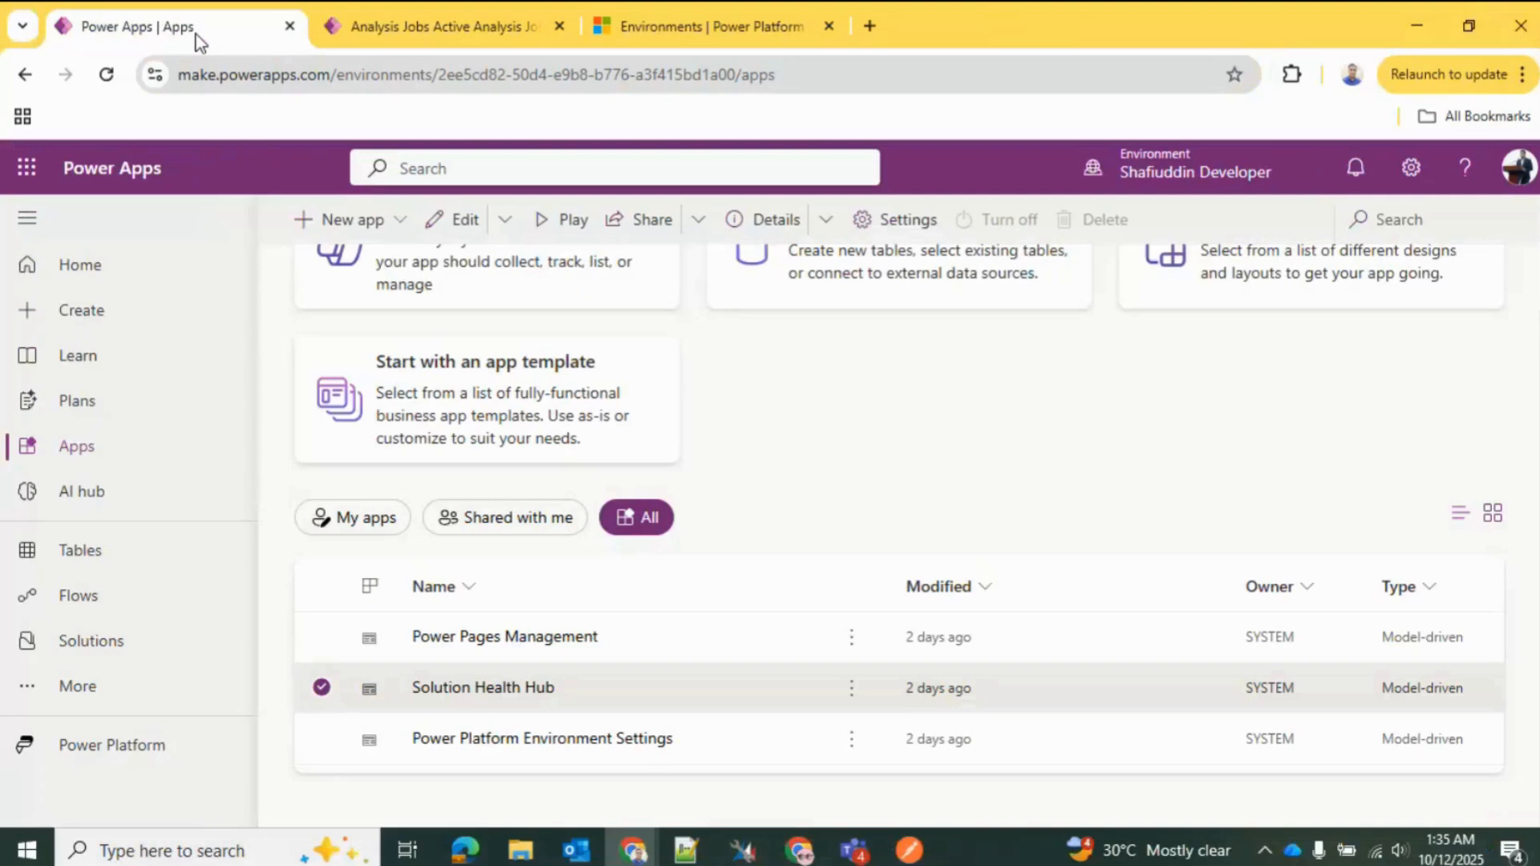